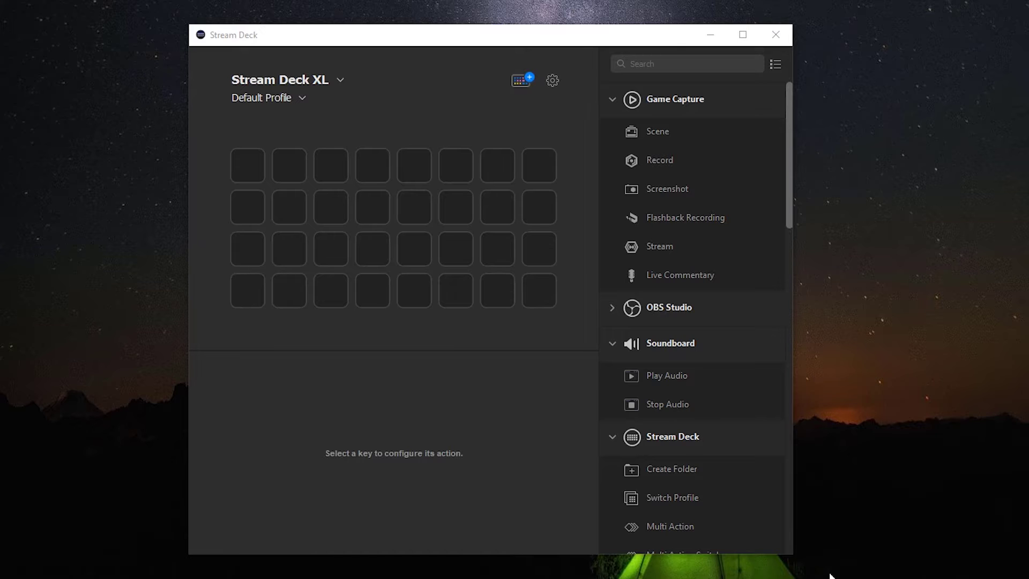
Step: Switch to Chrome showing the loopMIDI page on tobias-erichsen.de
{"action": "key", "text": "alt+Tab"}
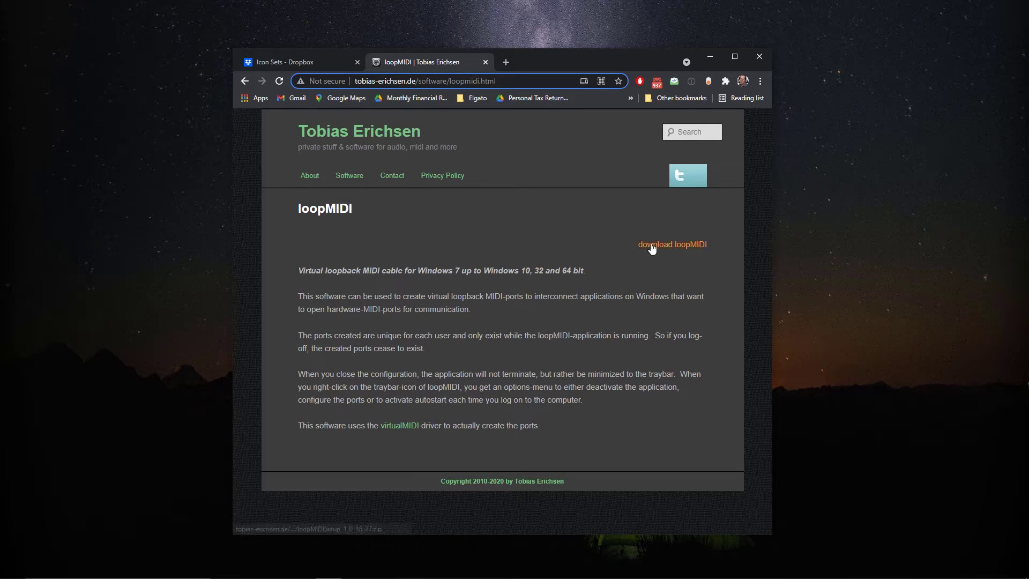
Step: Download the loopMIDI installer and run loopMIDISetup
{"action": "left_click", "coordinate": [652, 246]}
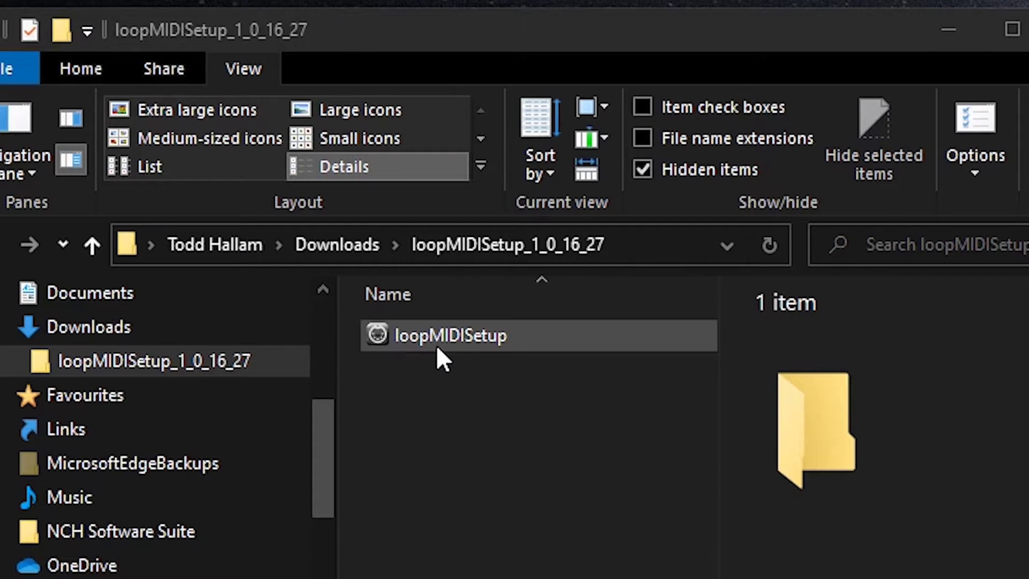
{"action": "left_click", "coordinate": [436, 343]}
{"action": "double_click", "coordinate": [499, 341]}
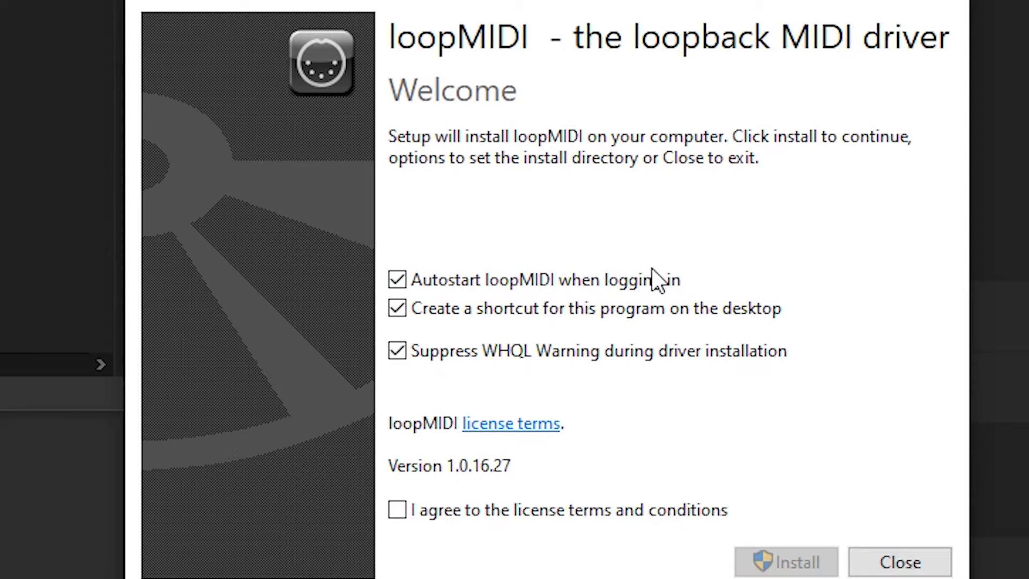
Step: Accept the license terms, install loopMIDI, and launch it
{"action": "left_click", "coordinate": [406, 509]}
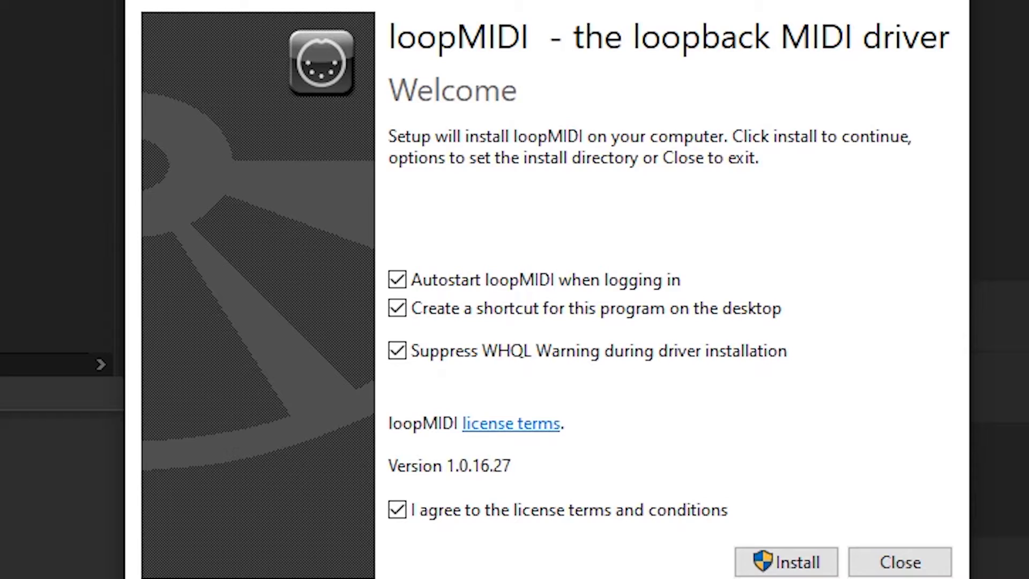
{"action": "left_click", "coordinate": [781, 560]}
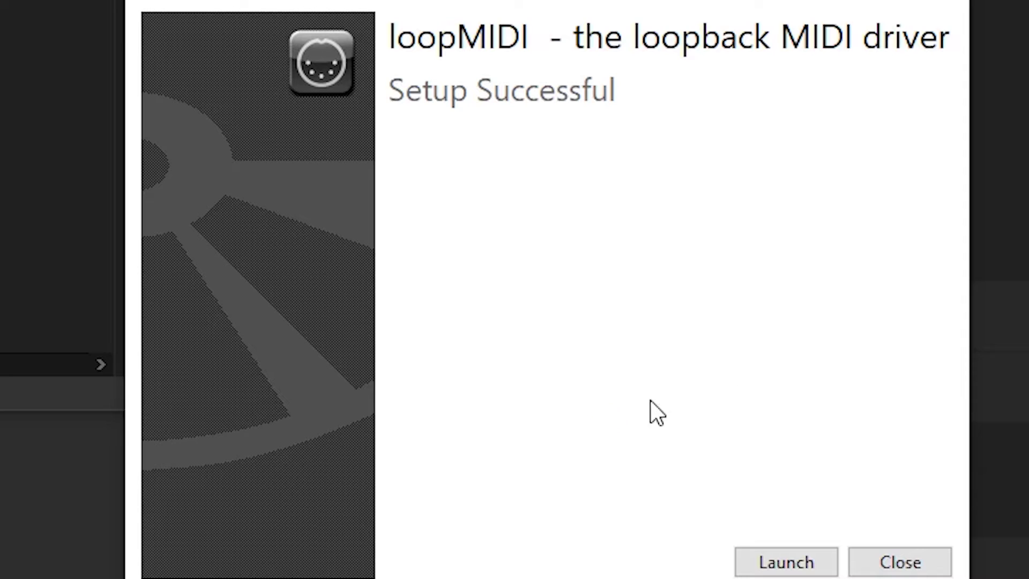
{"action": "left_click", "coordinate": [810, 558]}
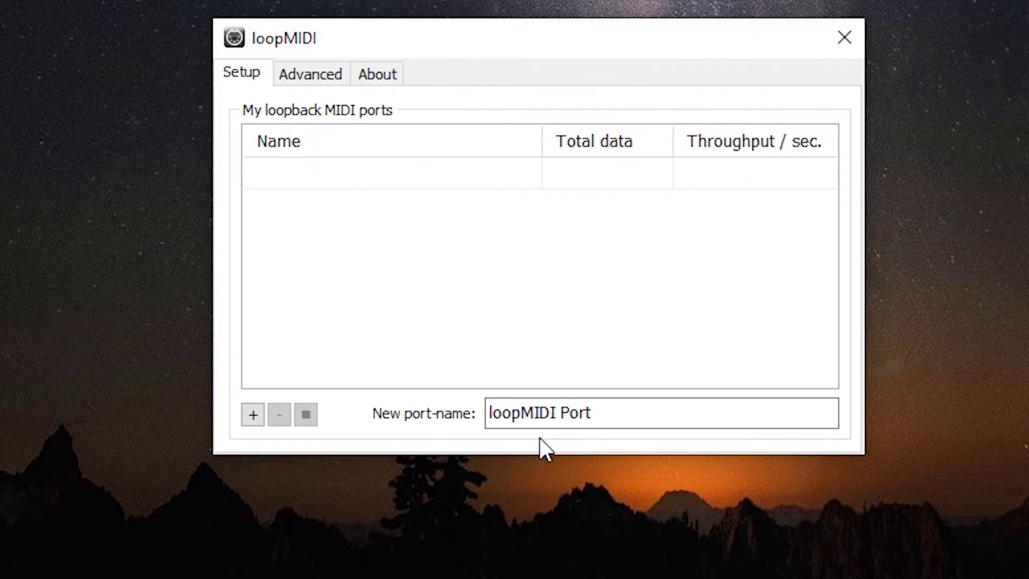
Step: Create the Mackie2Daw loopback port and enter Daw2Mackie as the next port name
{"action": "left_click", "coordinate": [620, 413]}
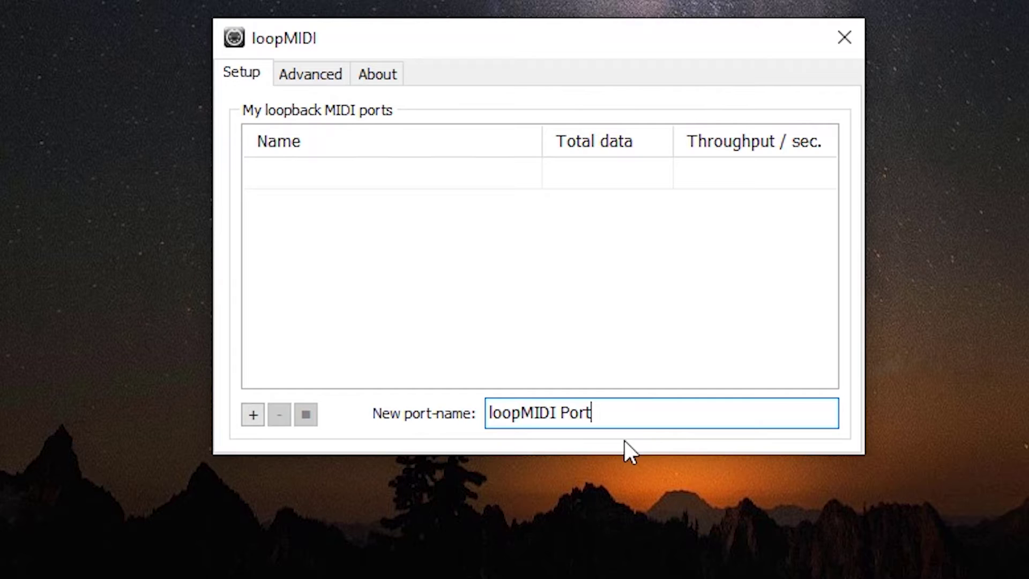
{"action": "left_click_drag", "start_coordinate": [639, 411], "coordinate": [400, 374]}
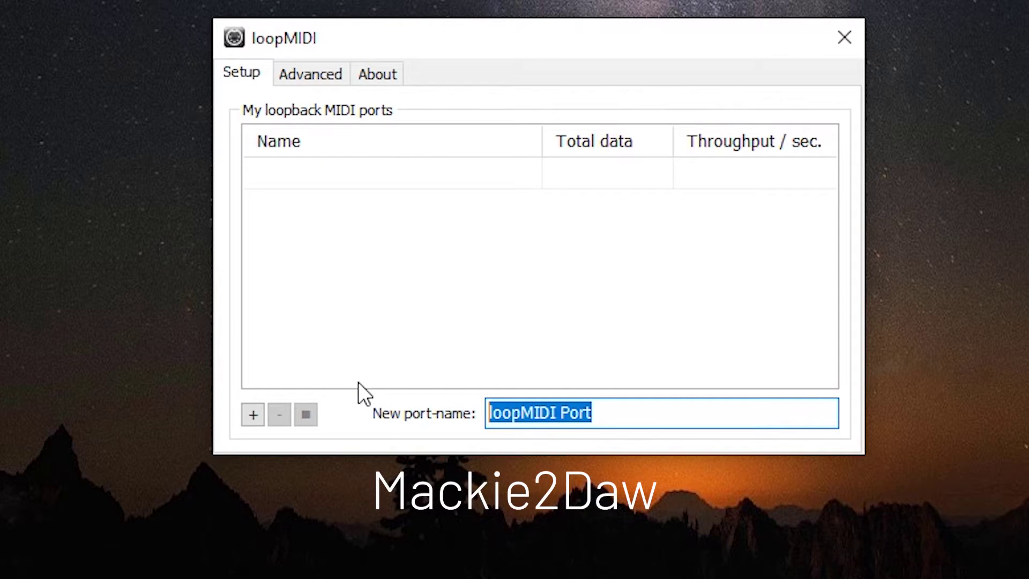
{"action": "type", "text": "Mackie"}
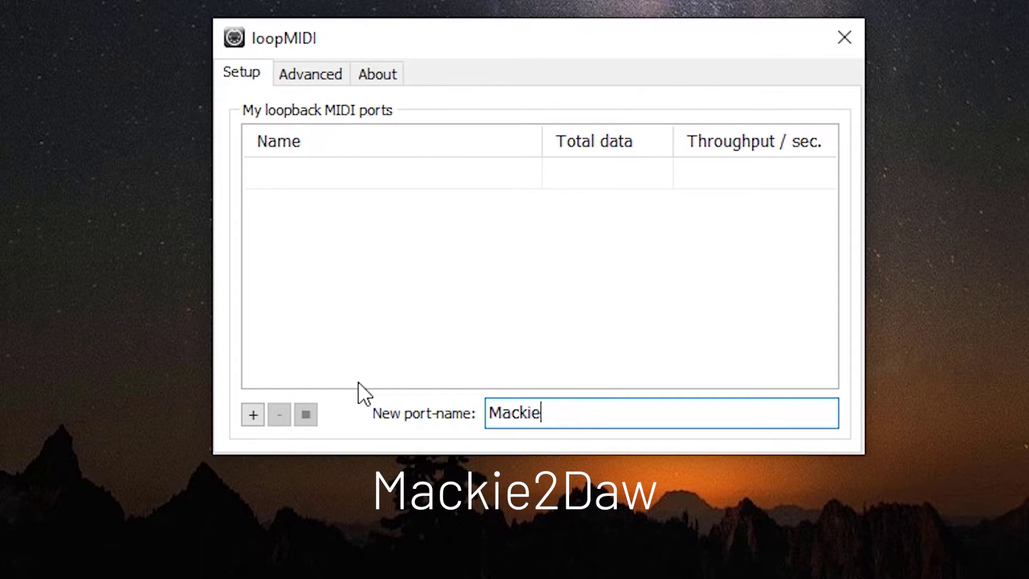
{"action": "type", "text": "2Daw"}
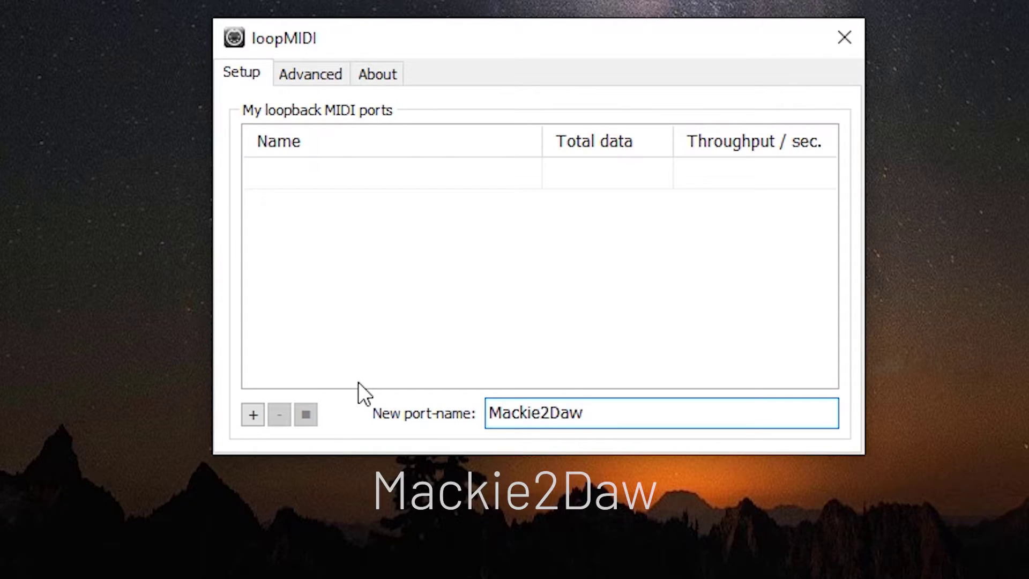
{"action": "left_click", "coordinate": [253, 422]}
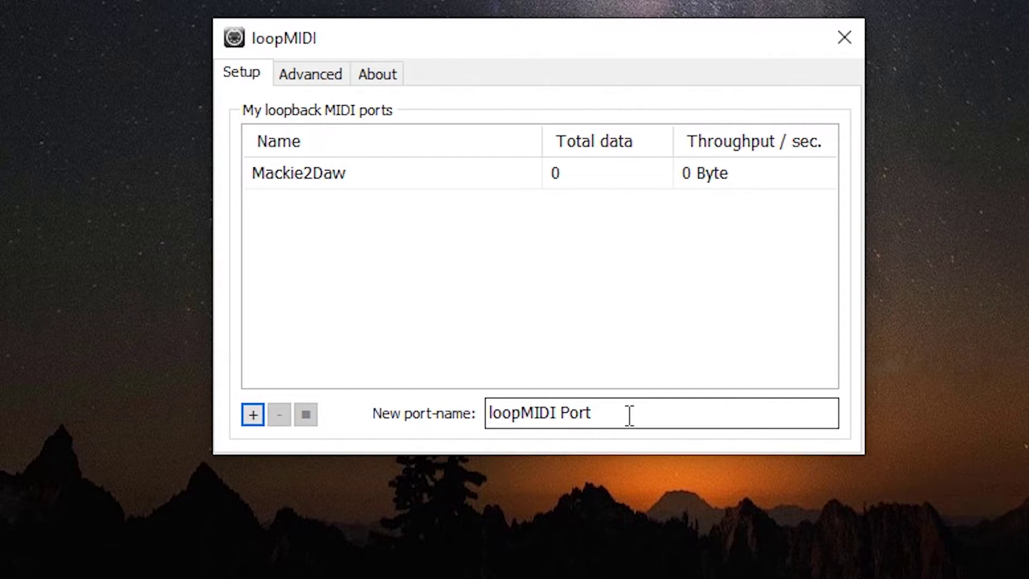
{"action": "left_click_drag", "start_coordinate": [629, 415], "coordinate": [456, 396]}
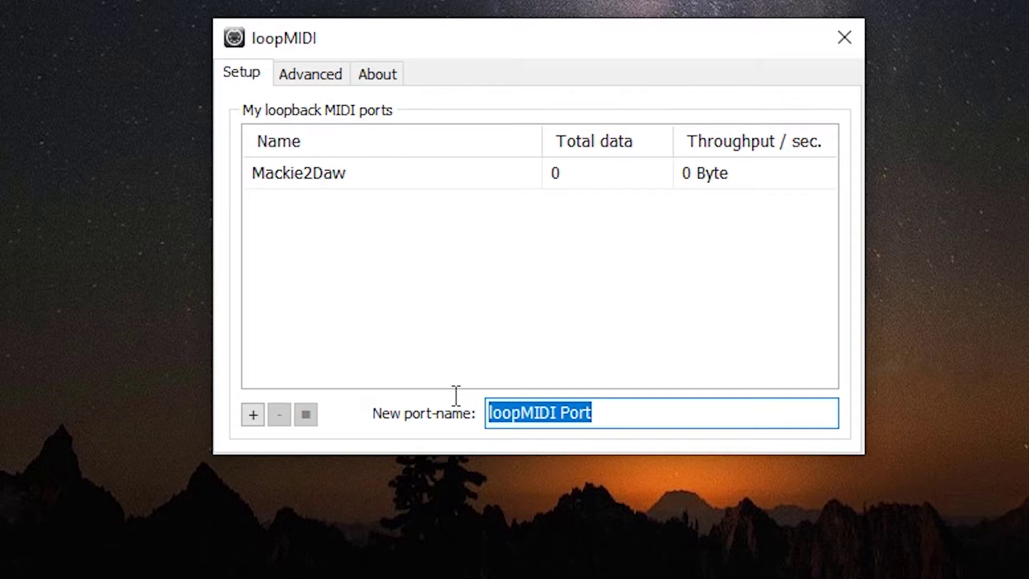
{"action": "type", "text": "Daw2Mackie"}
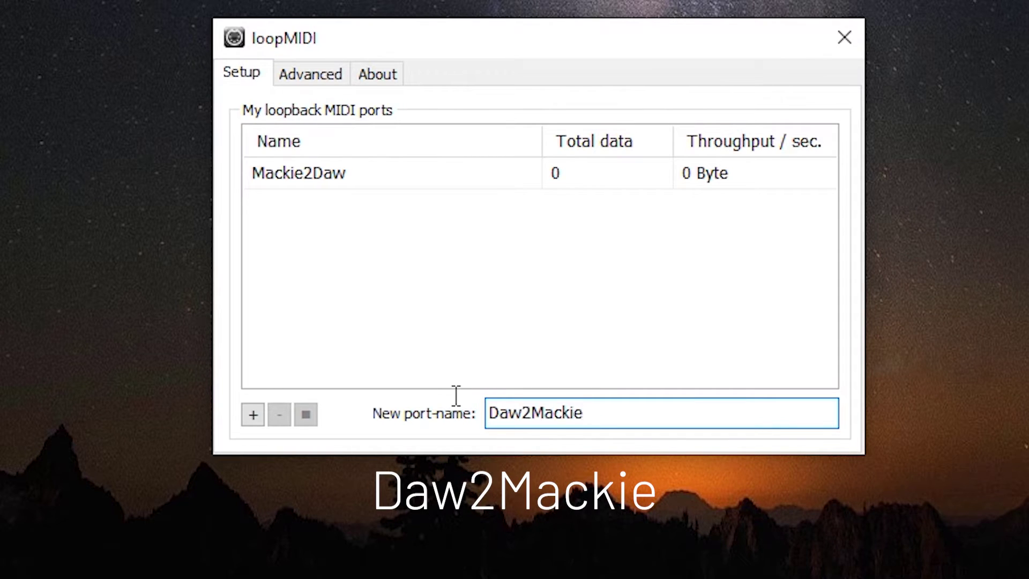
Step: Add the Daw2Mackie and StreamDeck2DawTrack loopback ports
{"action": "left_click", "coordinate": [255, 415]}
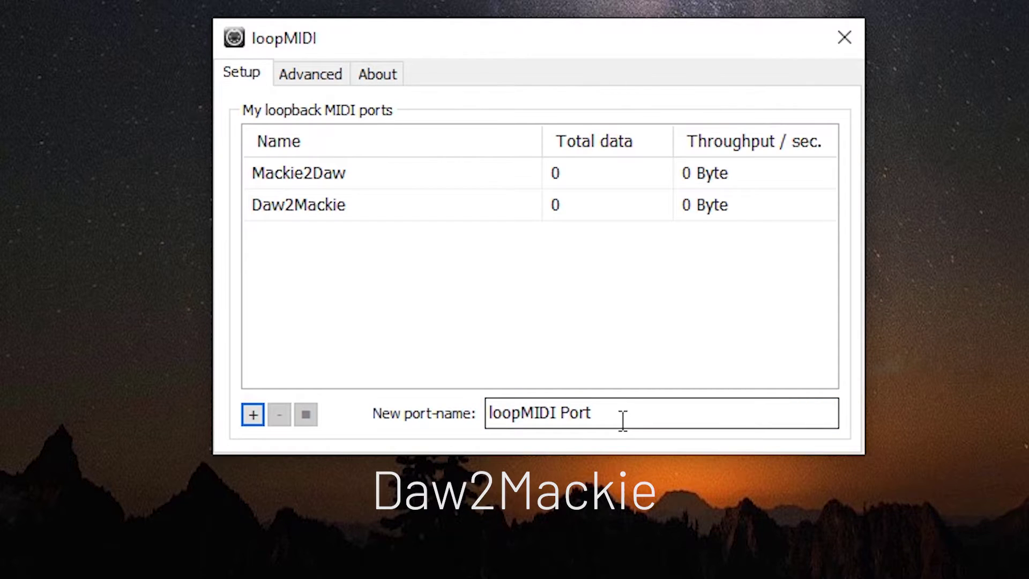
{"action": "left_click_drag", "start_coordinate": [627, 407], "coordinate": [347, 402]}
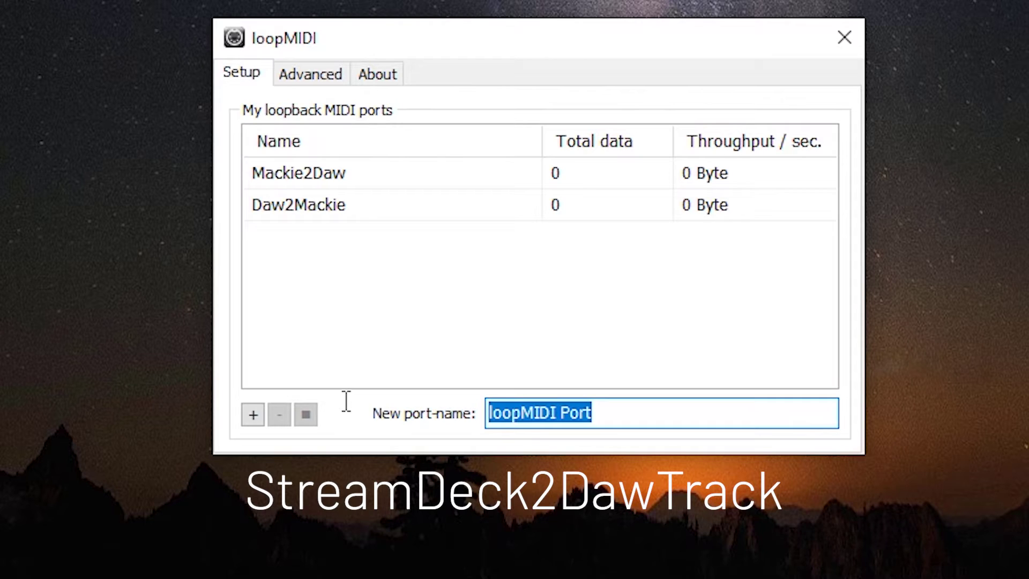
{"action": "type", "text": "S"}
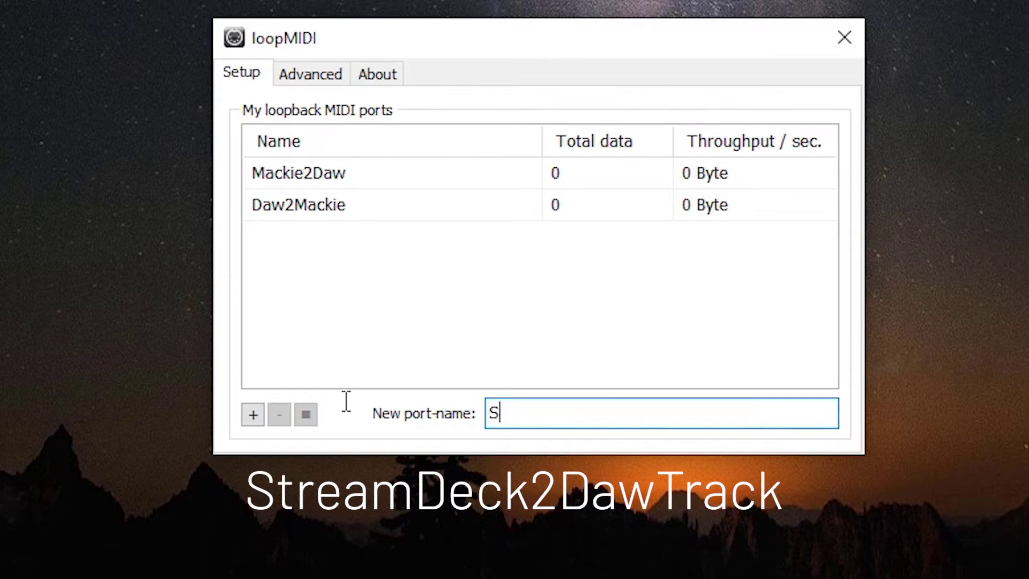
{"action": "type", "text": "treamDeck"}
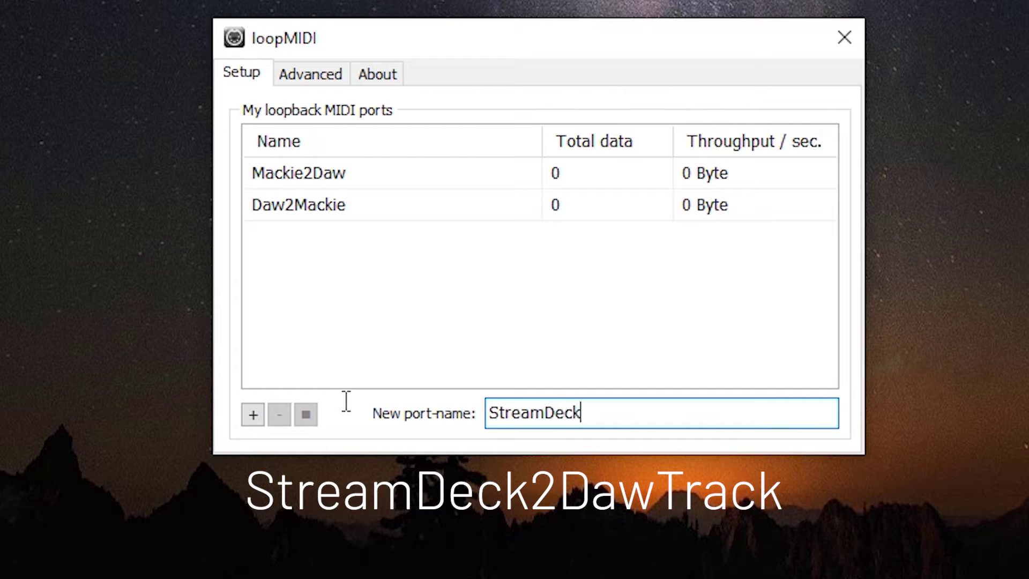
{"action": "type", "text": "2DawTrack"}
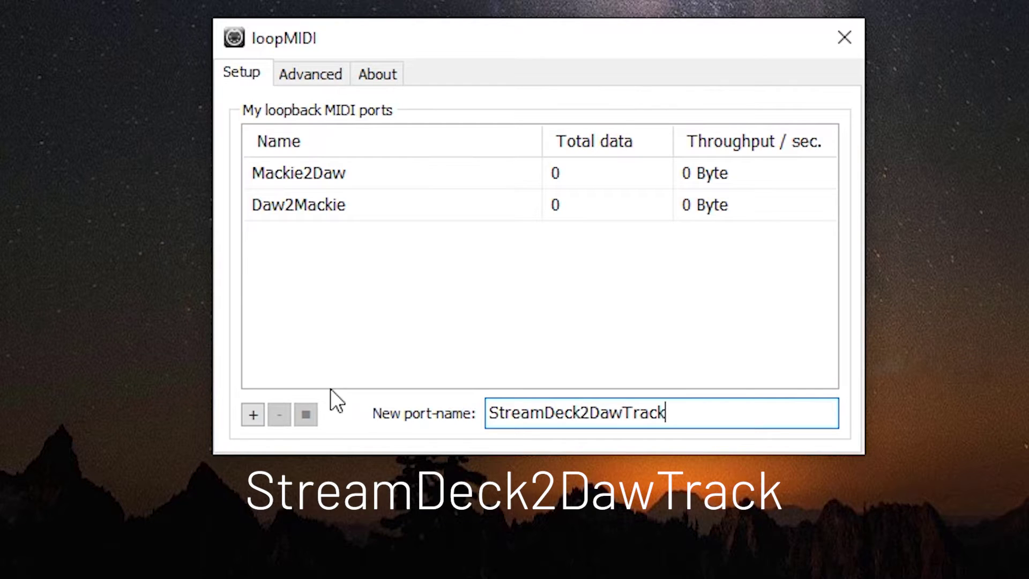
{"action": "left_click", "coordinate": [260, 420]}
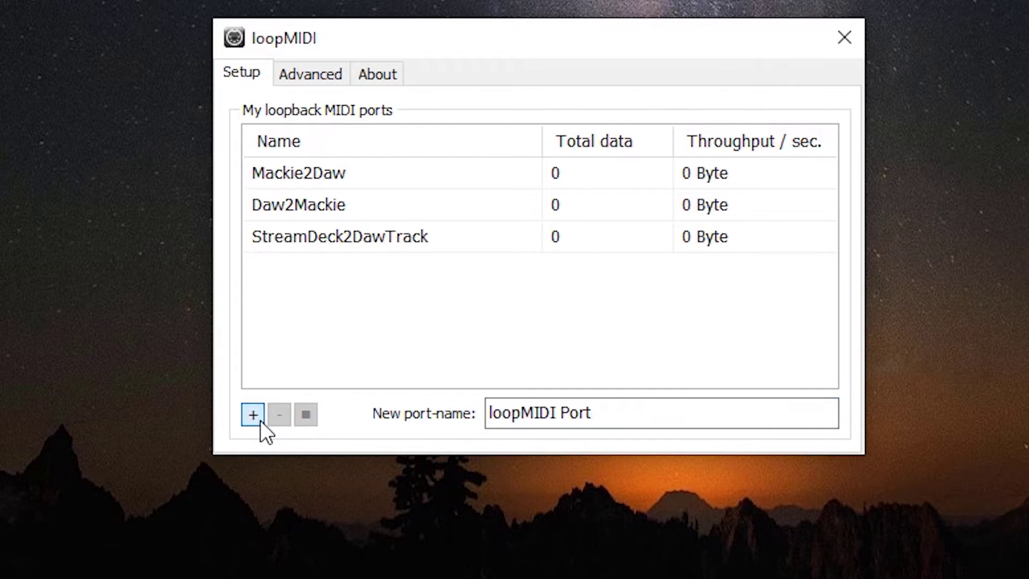
Step: Add the DawTrack2StreamDeck loopback port
{"action": "left_click_drag", "start_coordinate": [642, 411], "coordinate": [314, 375]}
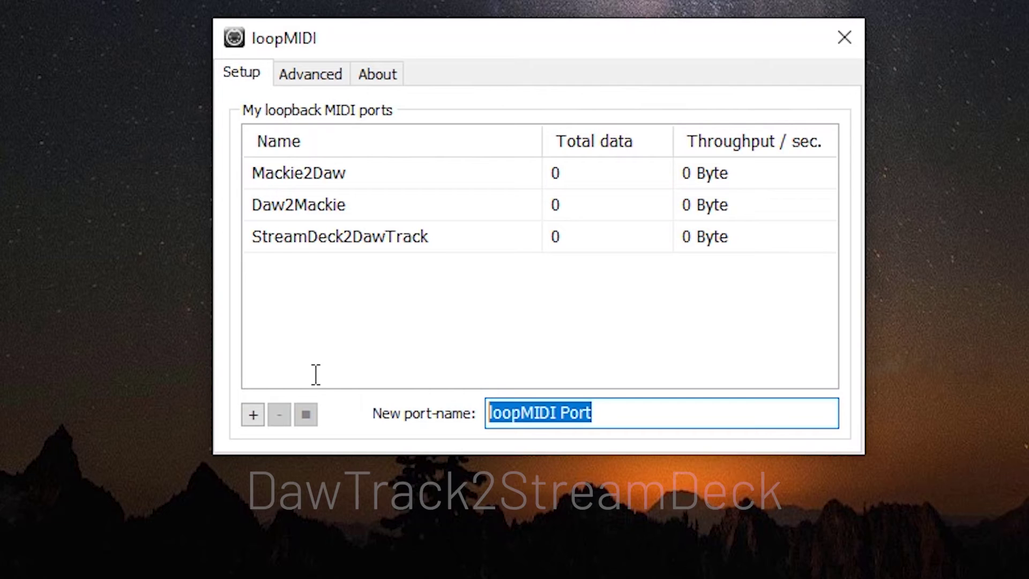
{"action": "type", "text": "Da"}
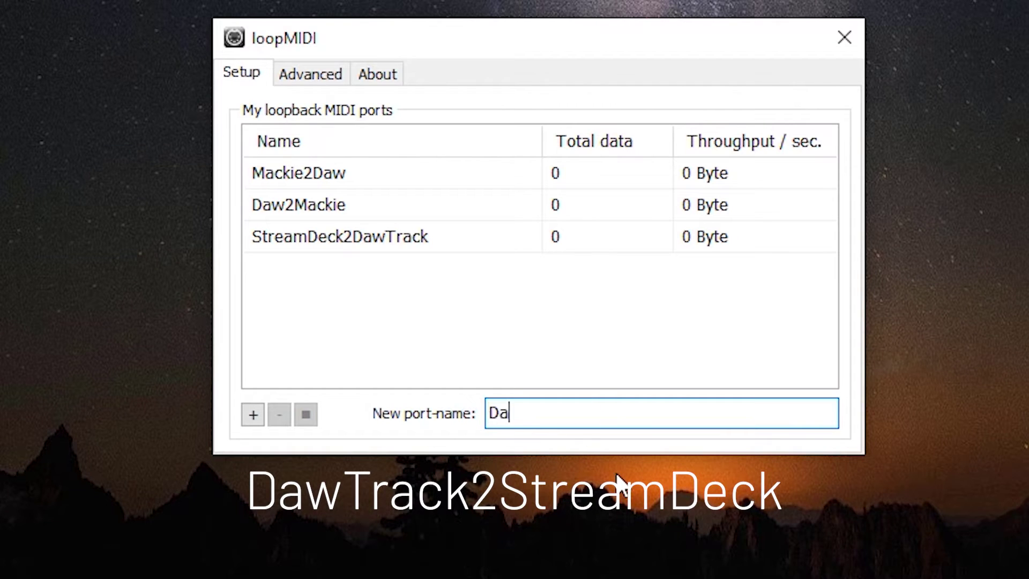
{"action": "type", "text": "wTrack2St"}
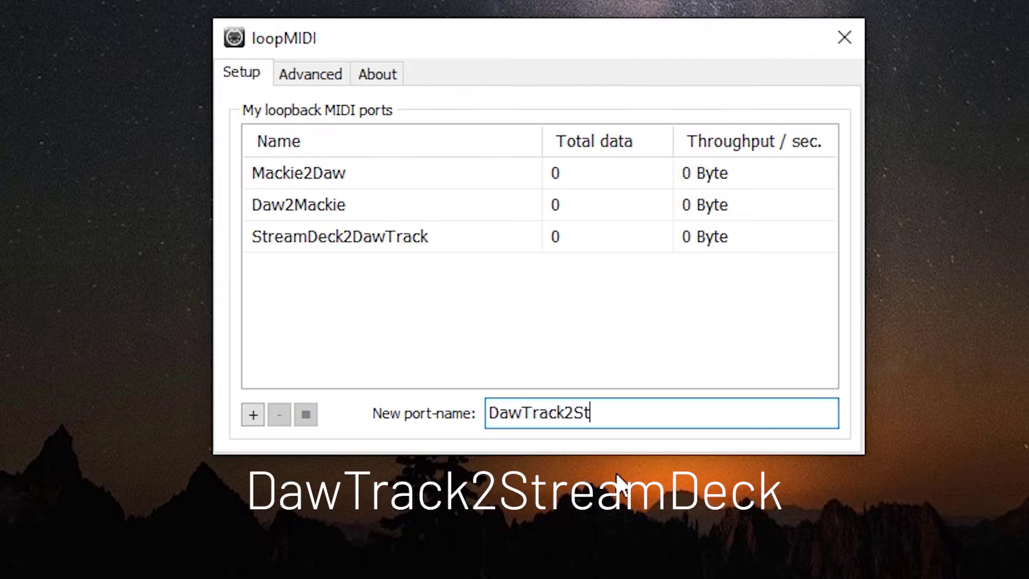
{"action": "type", "text": "reamDeck"}
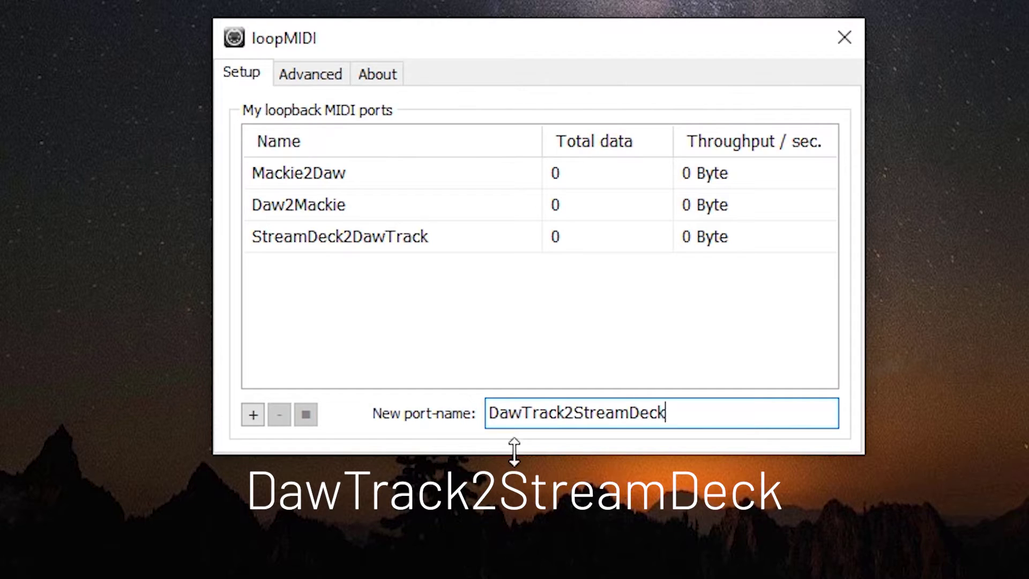
{"action": "left_click", "coordinate": [253, 413]}
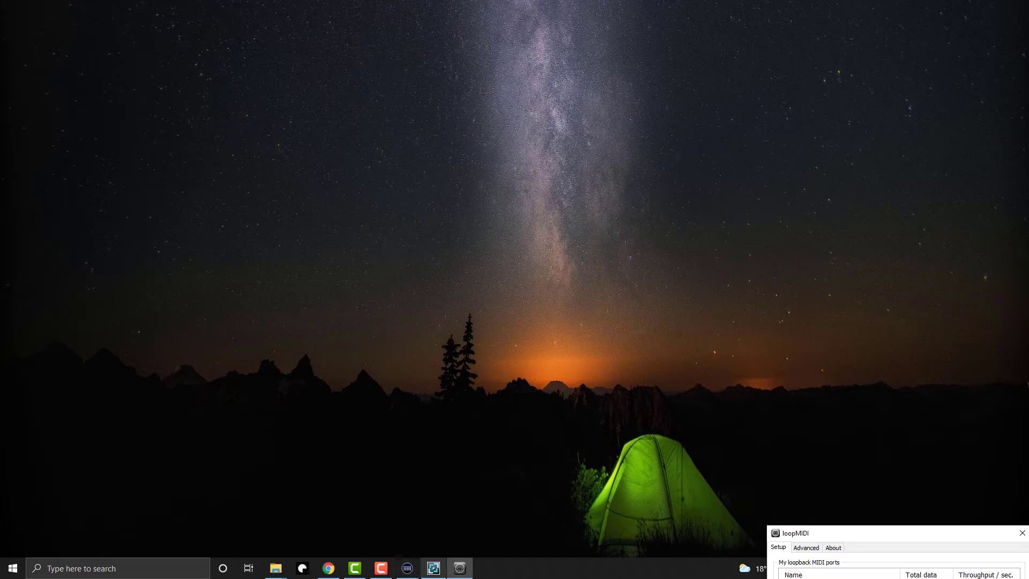
Step: Search the Stream Deck store's plugins for 'midi' and install the Midi plugin
{"action": "left_click", "coordinate": [414, 573]}
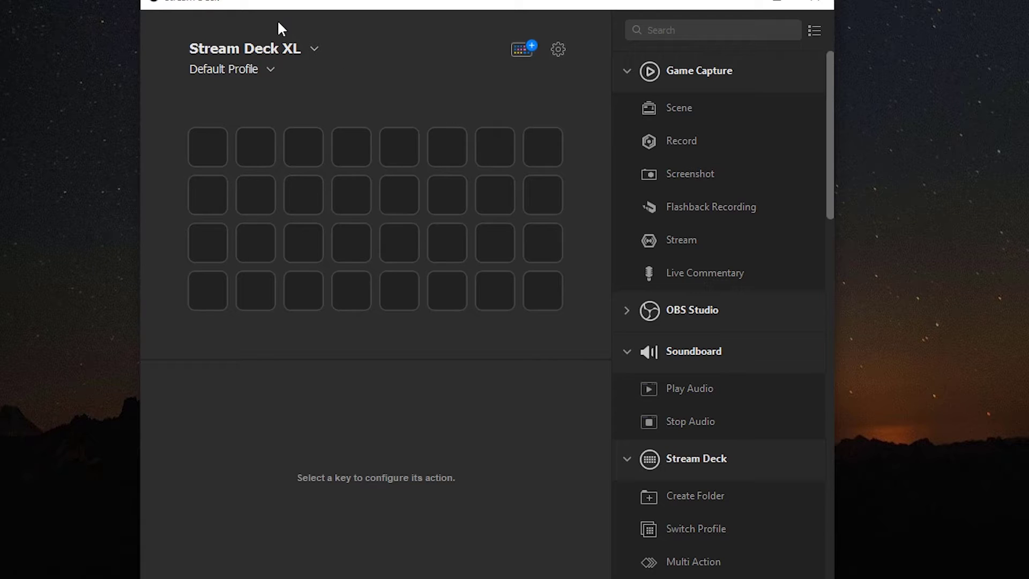
{"action": "left_click", "coordinate": [522, 53]}
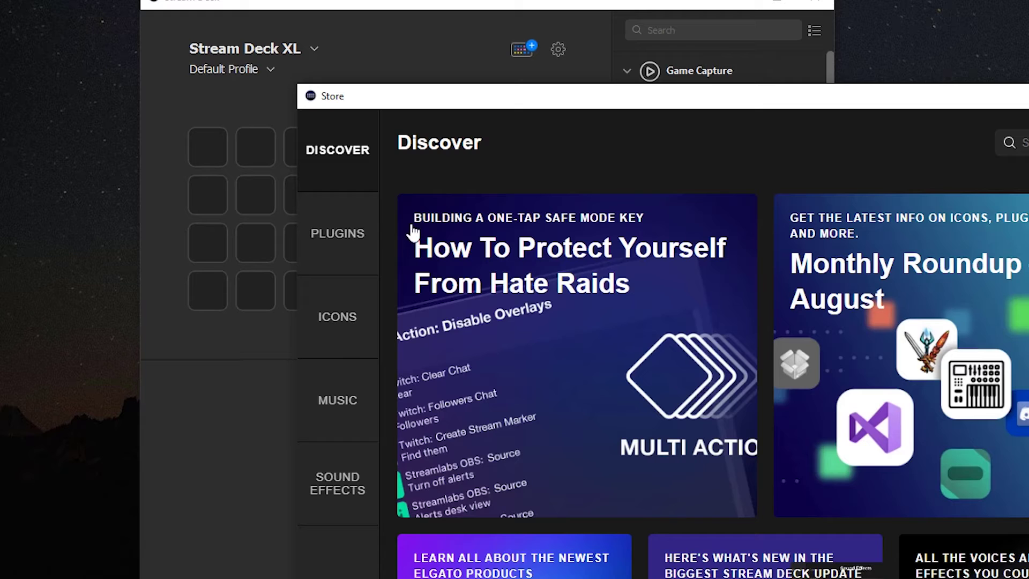
{"action": "left_click", "coordinate": [333, 248]}
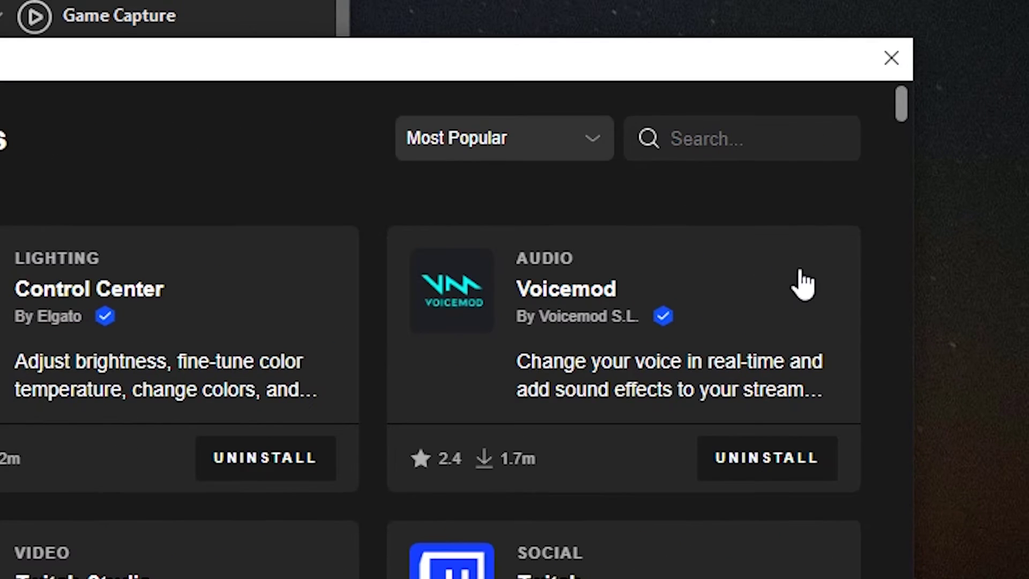
{"action": "left_click", "coordinate": [676, 149]}
{"action": "type", "text": "midi"}
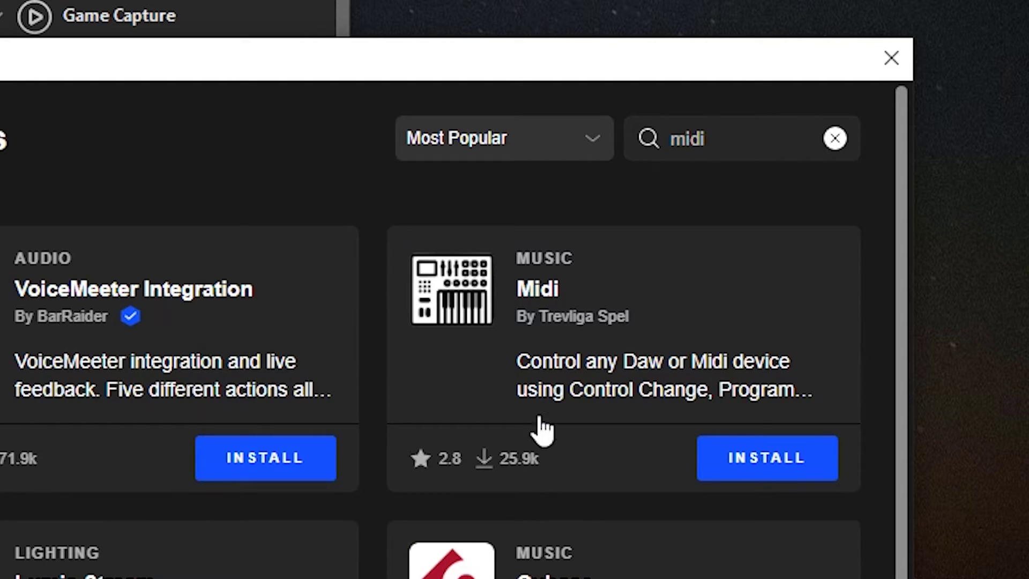
{"action": "left_click", "coordinate": [774, 471]}
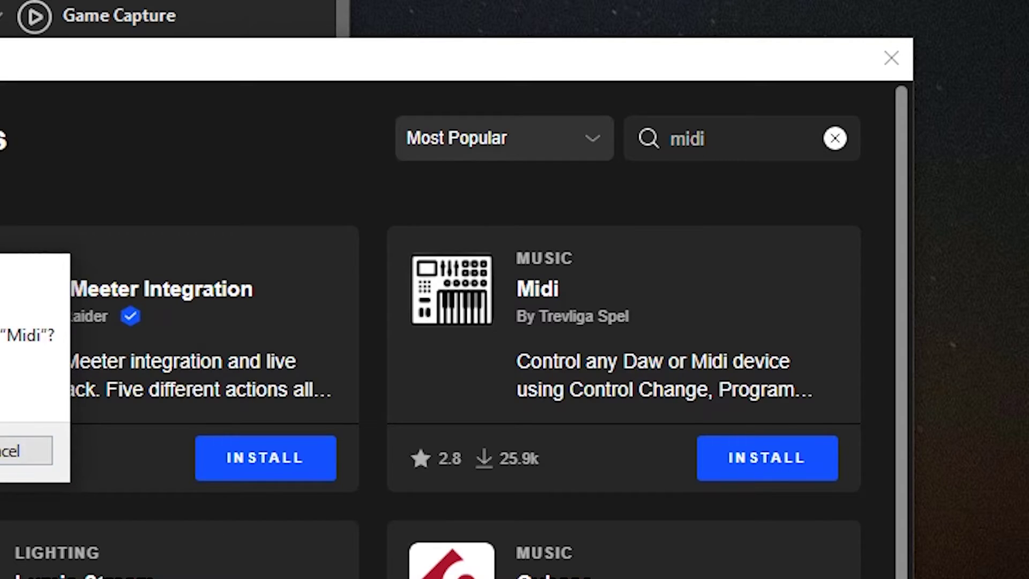
{"action": "key", "text": "Return"}
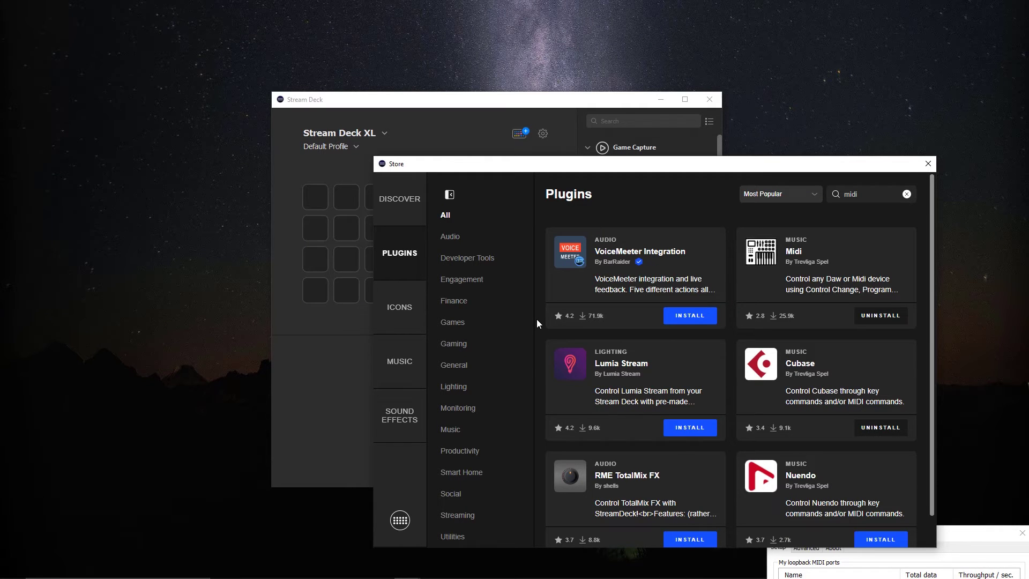
Step: Close the Store and open Studio One's Options on the External Devices page
{"action": "left_click", "coordinate": [928, 164]}
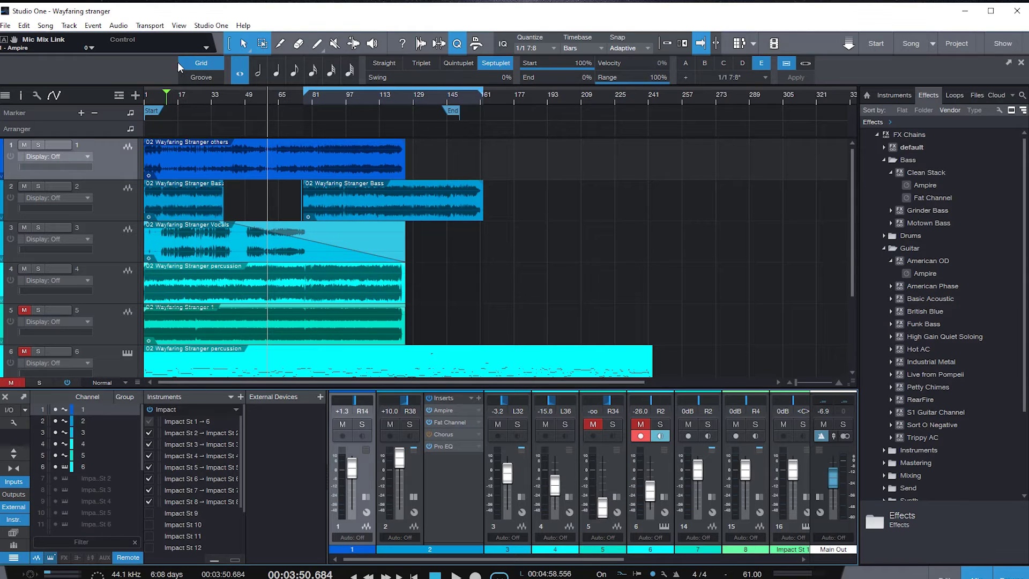
{"action": "left_click", "coordinate": [212, 25]}
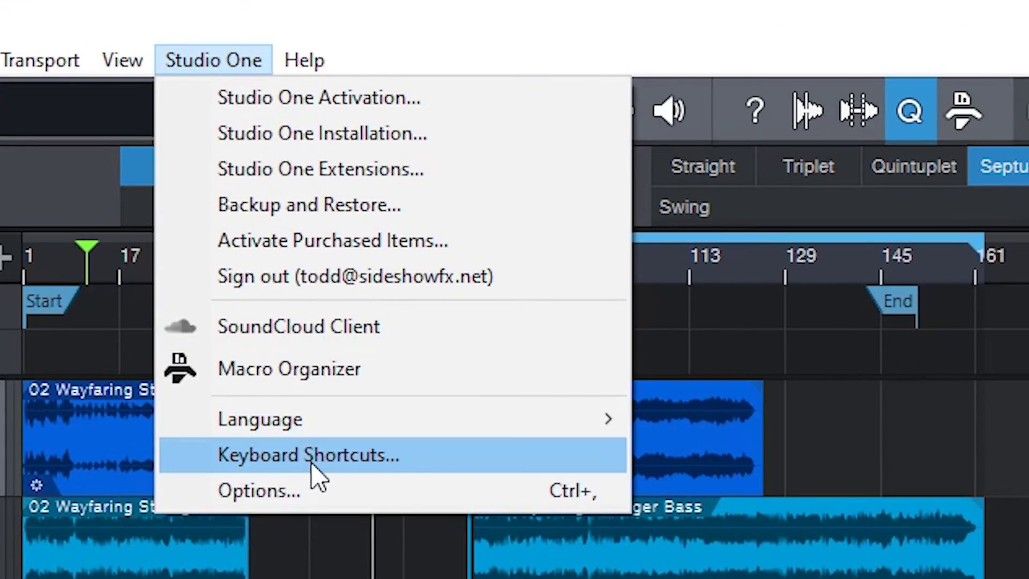
{"action": "left_click", "coordinate": [312, 488]}
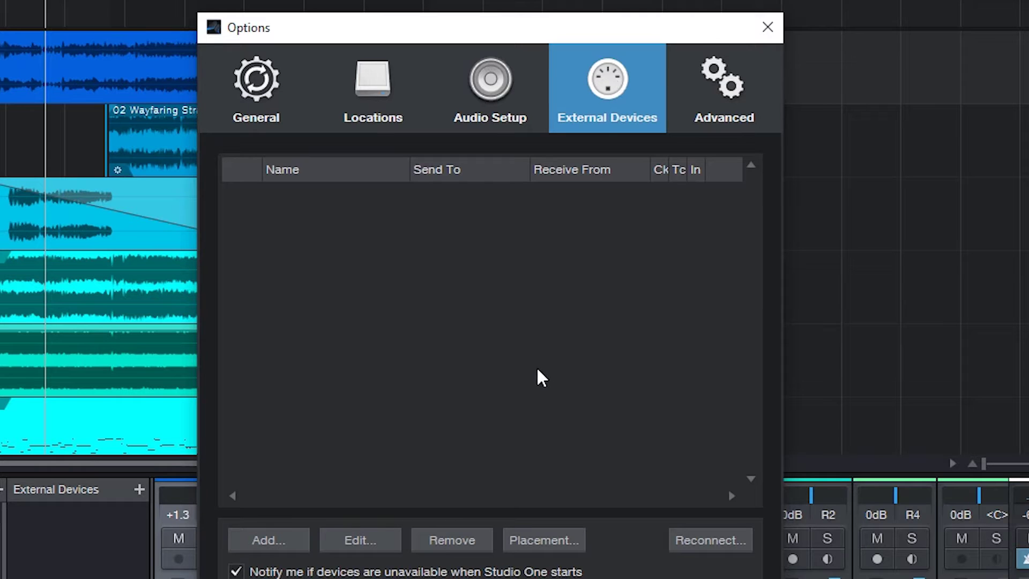
Step: Start a new external device using the Mackie Control model
{"action": "left_click", "coordinate": [269, 542]}
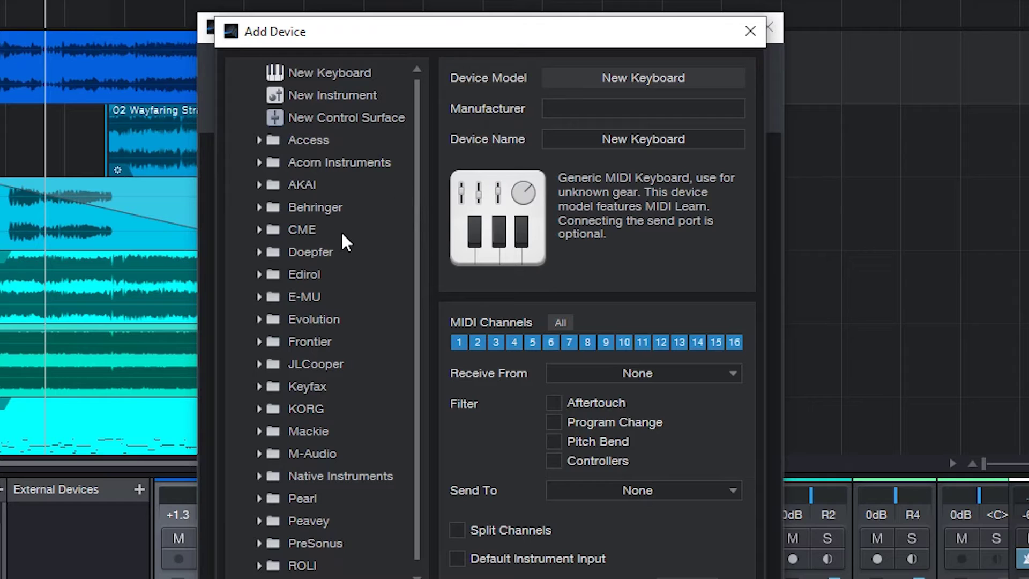
{"action": "scroll", "coordinate": [343, 268], "scroll_direction": "down", "scroll_amount": 1}
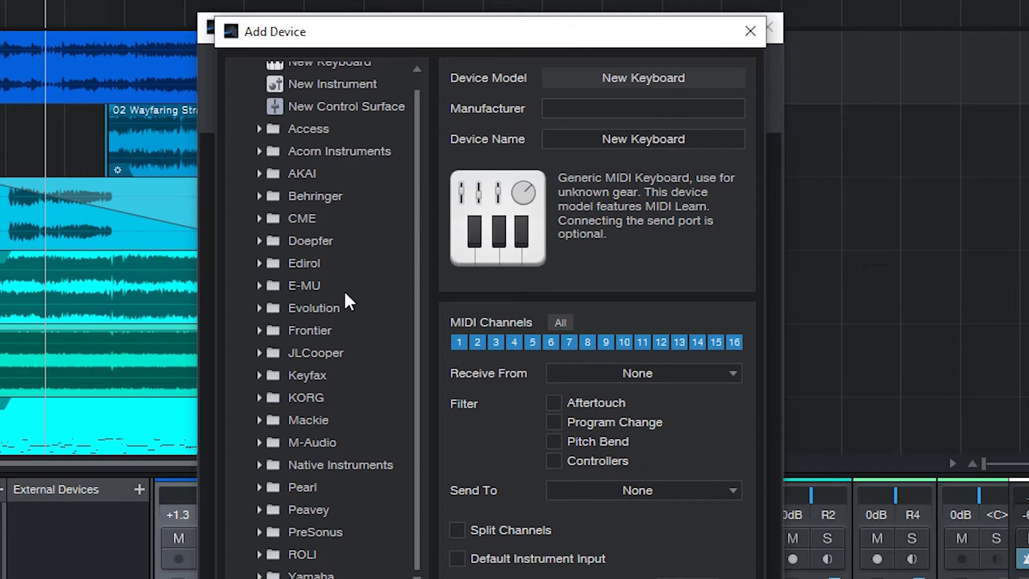
{"action": "left_click", "coordinate": [259, 420]}
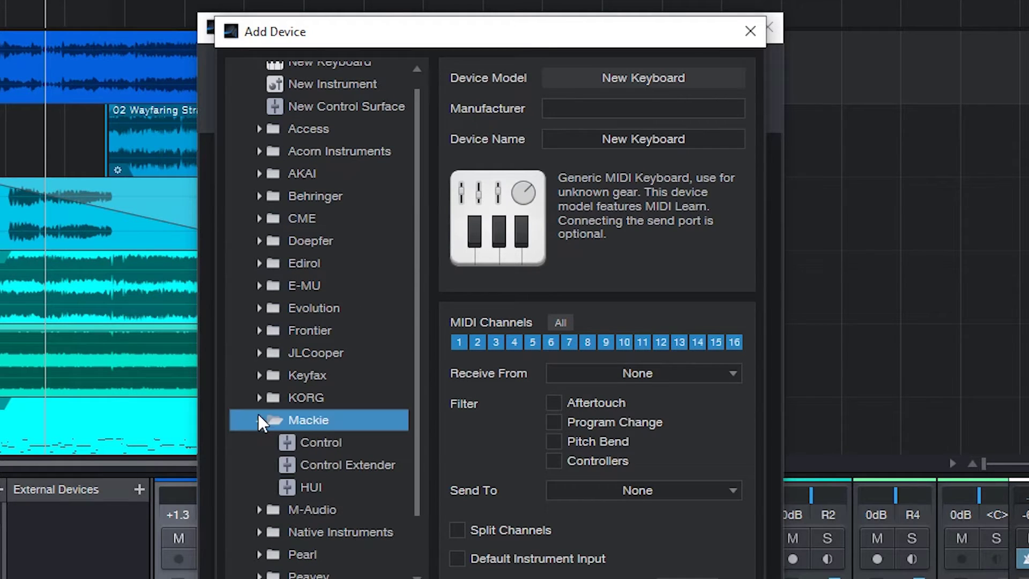
{"action": "left_click", "coordinate": [320, 442]}
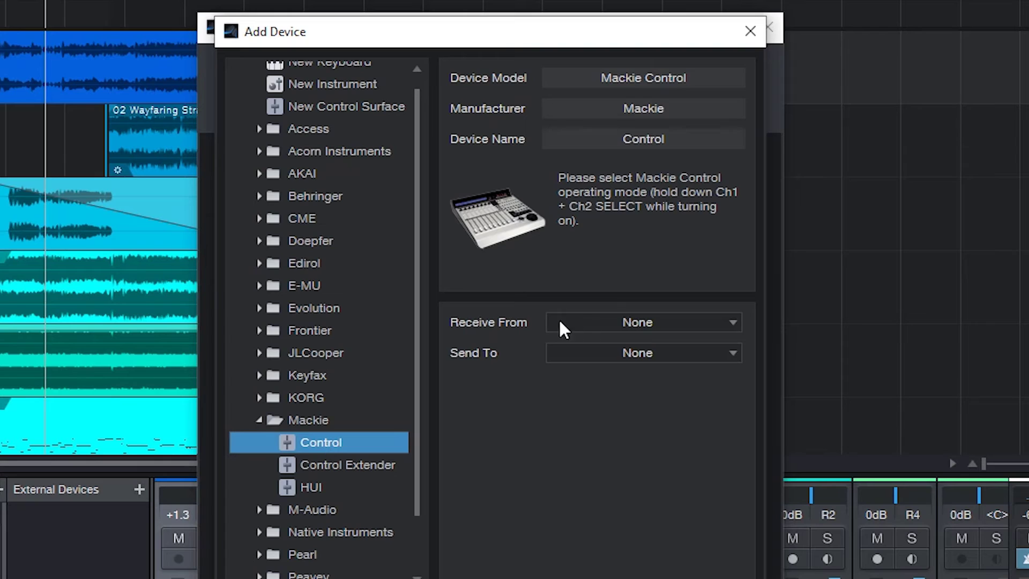
Step: Set the Mackie Control to receive from Mackie2Daw and send to Daw2Mackie, and confirm
{"action": "left_click", "coordinate": [590, 329]}
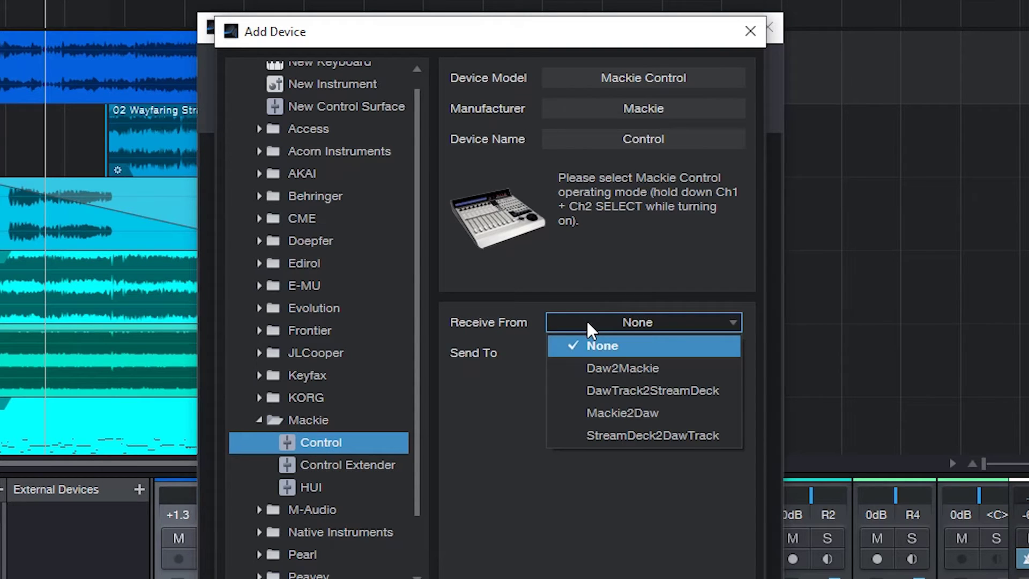
{"action": "left_click", "coordinate": [604, 413]}
{"action": "left_click", "coordinate": [595, 351]}
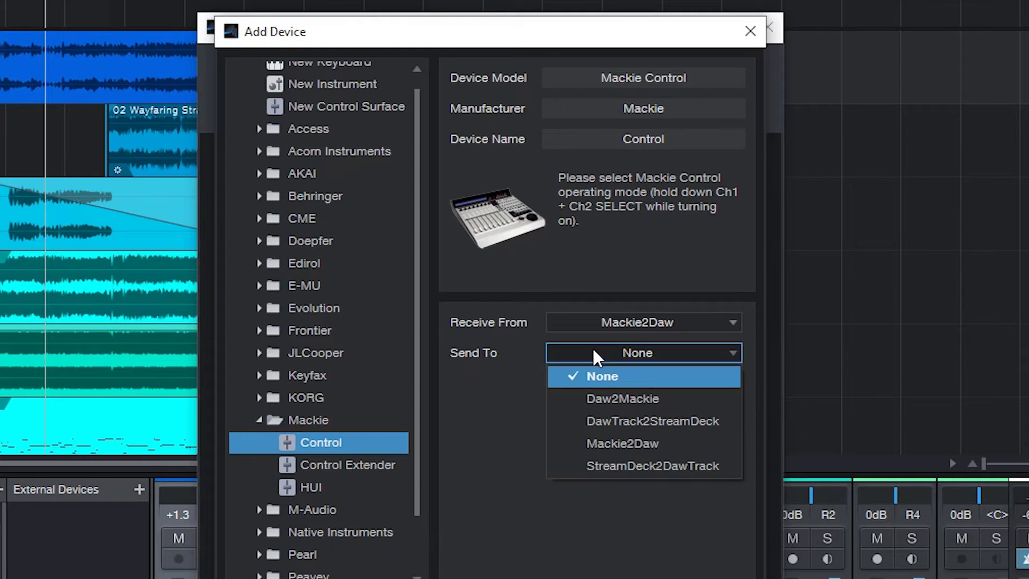
{"action": "left_click", "coordinate": [610, 401]}
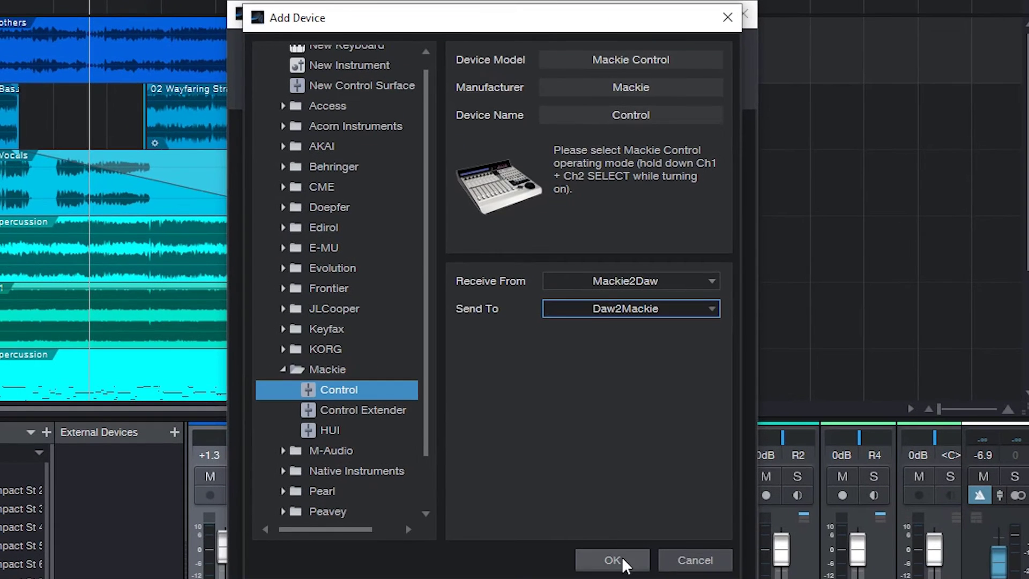
{"action": "left_click", "coordinate": [633, 578]}
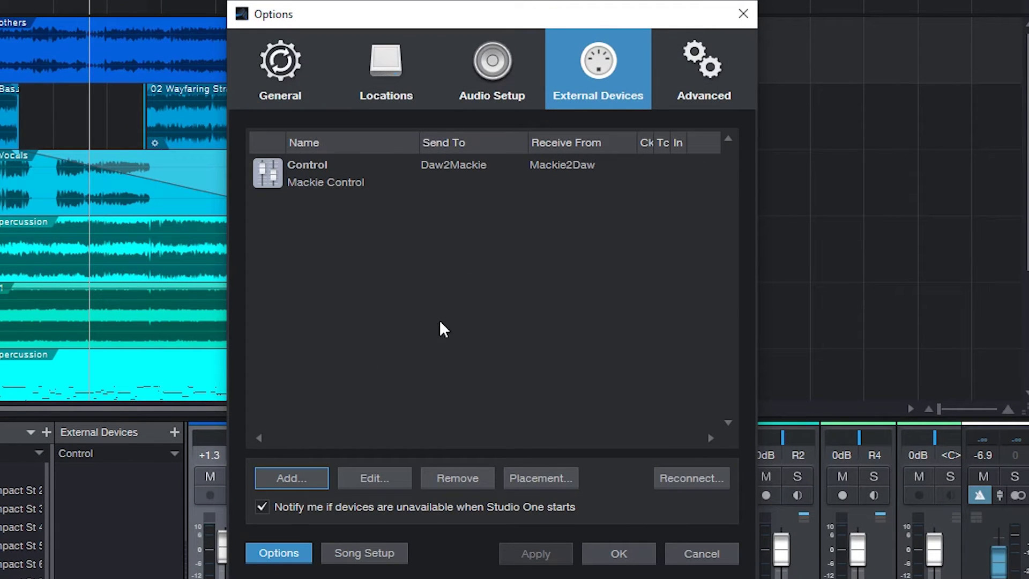
{"action": "left_click", "coordinate": [294, 475]}
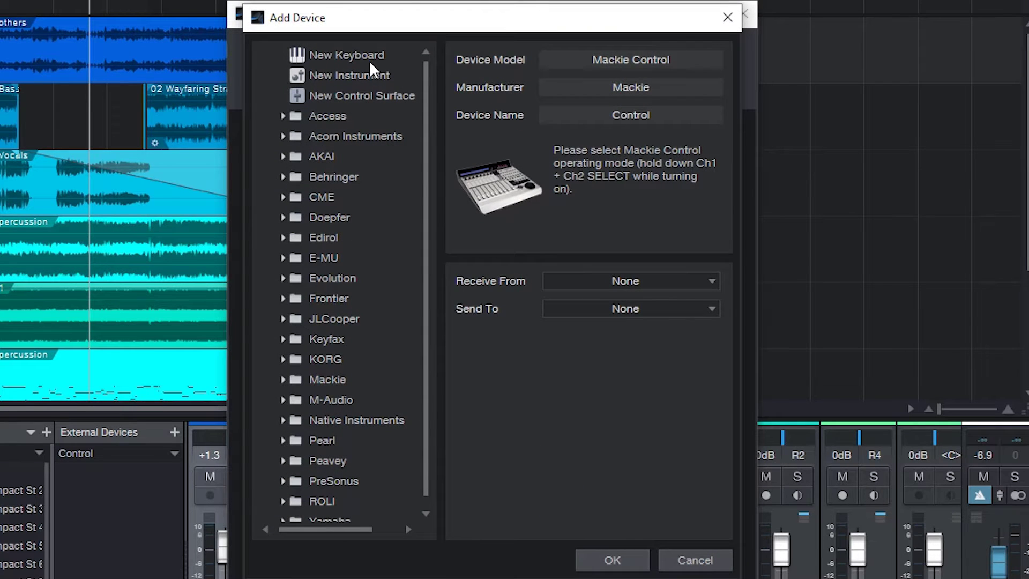
Step: Add a New Keyboard receiving from StreamDeck2DawTrack and sending to DawTrack2StreamDeck
{"action": "left_click", "coordinate": [369, 61]}
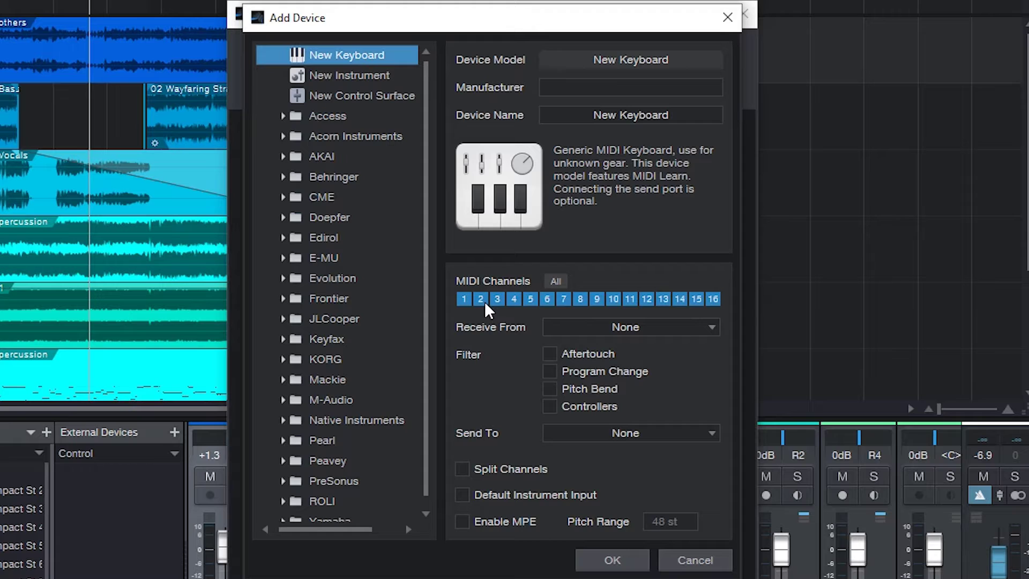
{"action": "left_click", "coordinate": [665, 330]}
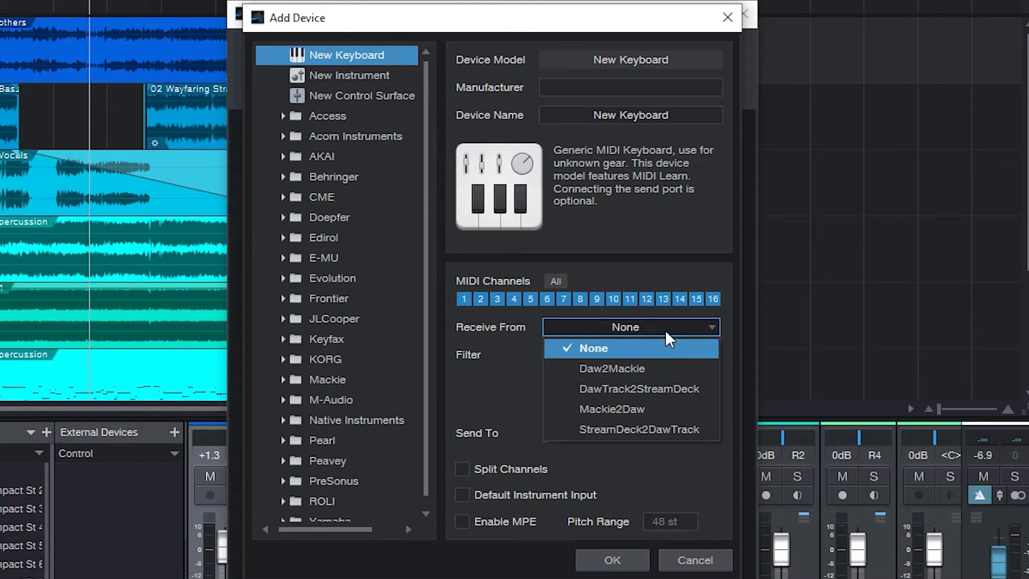
{"action": "left_click", "coordinate": [681, 432]}
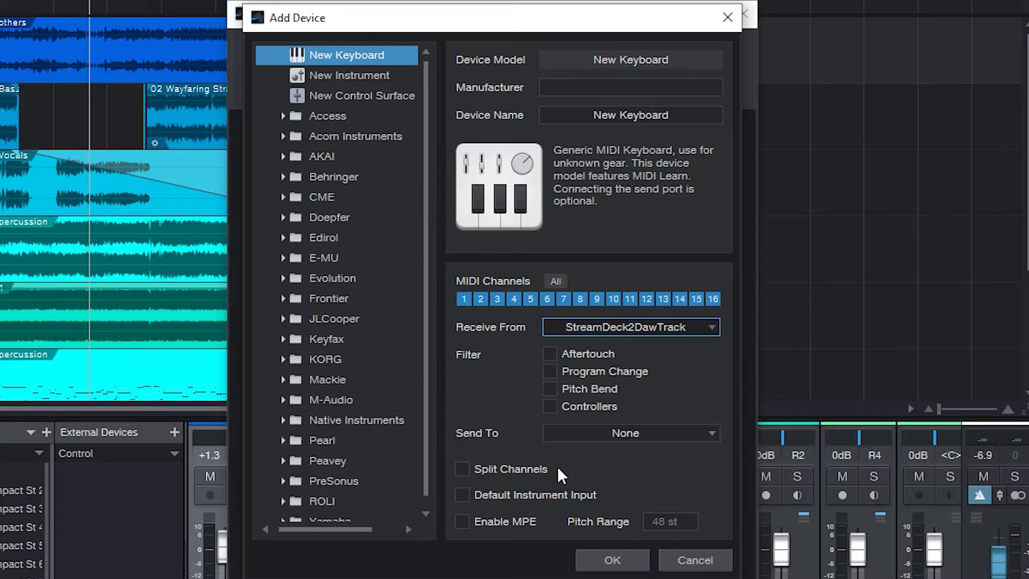
{"action": "left_click", "coordinate": [616, 430]}
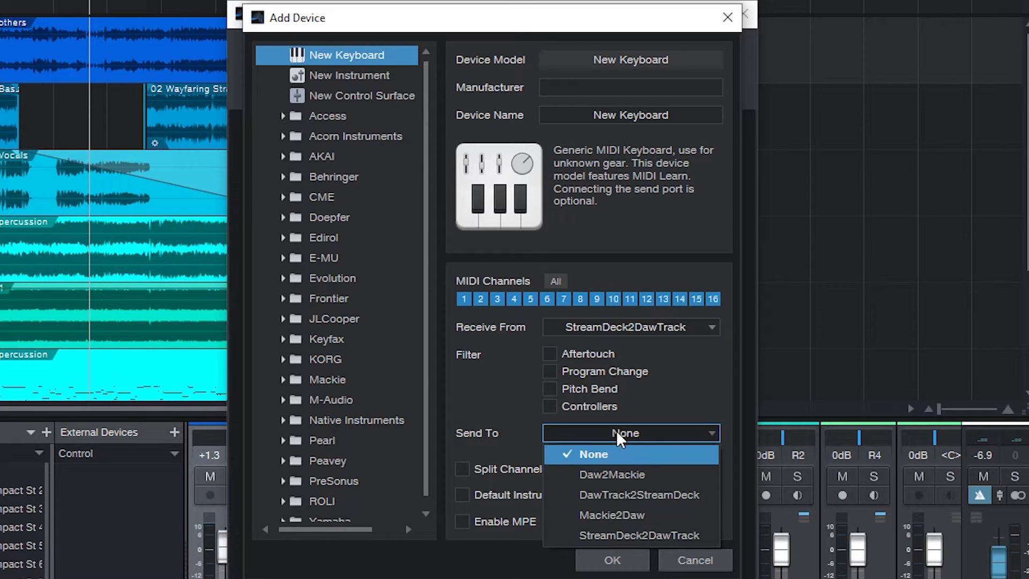
{"action": "left_click", "coordinate": [642, 490]}
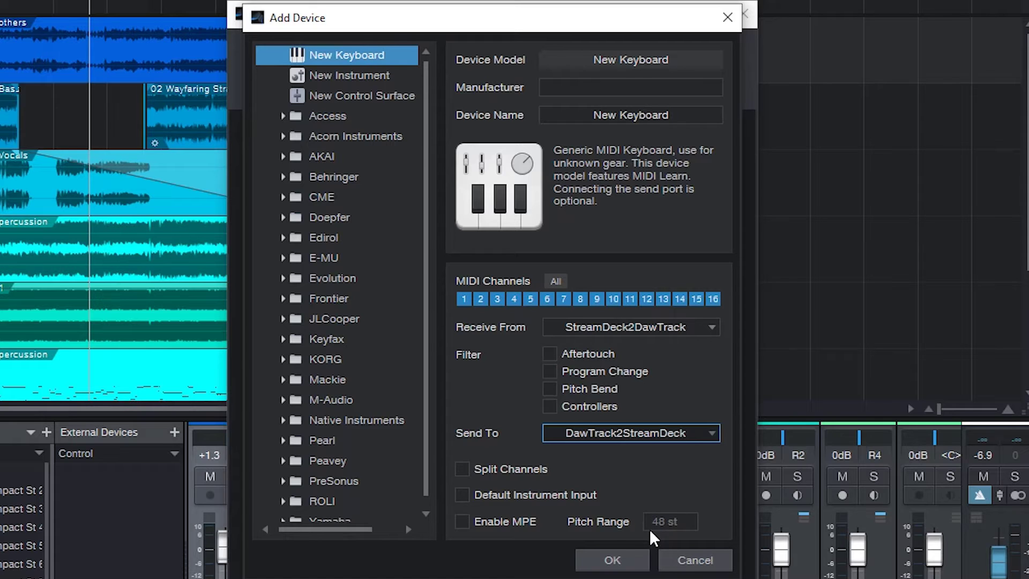
{"action": "left_click", "coordinate": [614, 559]}
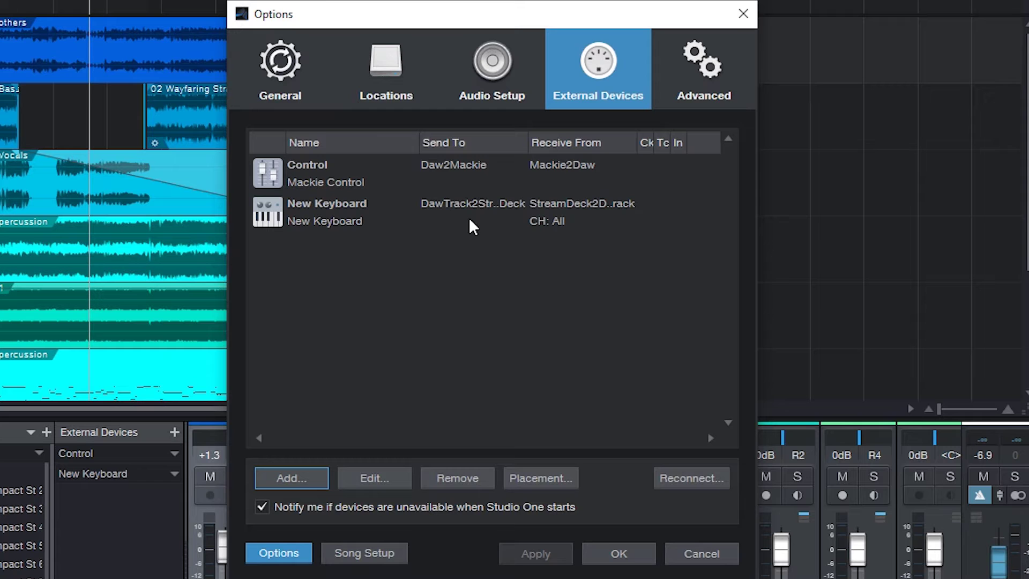
Step: Close Options and open the Control device's editor from the mixer's External Devices list
{"action": "left_click", "coordinate": [619, 554]}
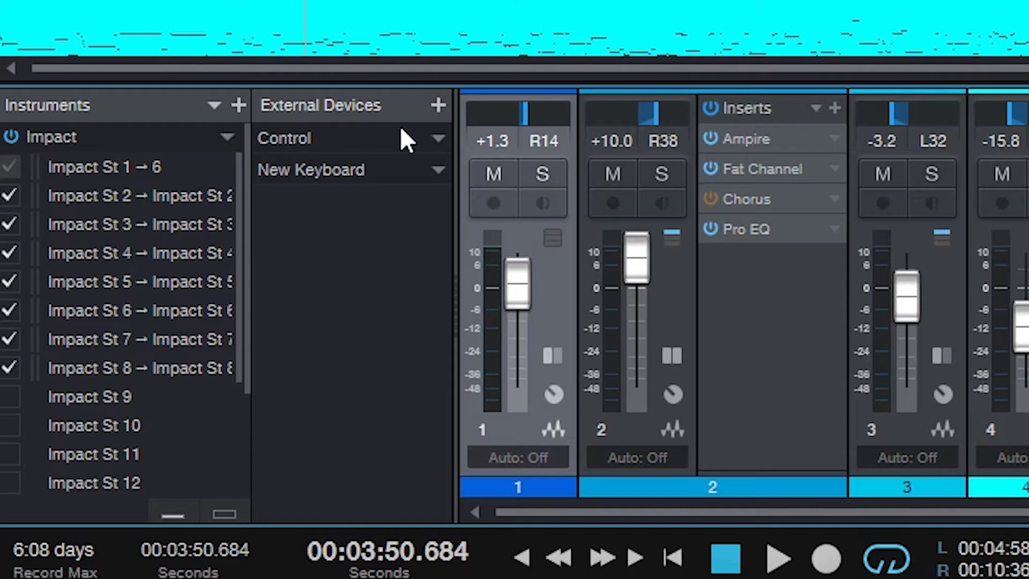
{"action": "left_click", "coordinate": [439, 139]}
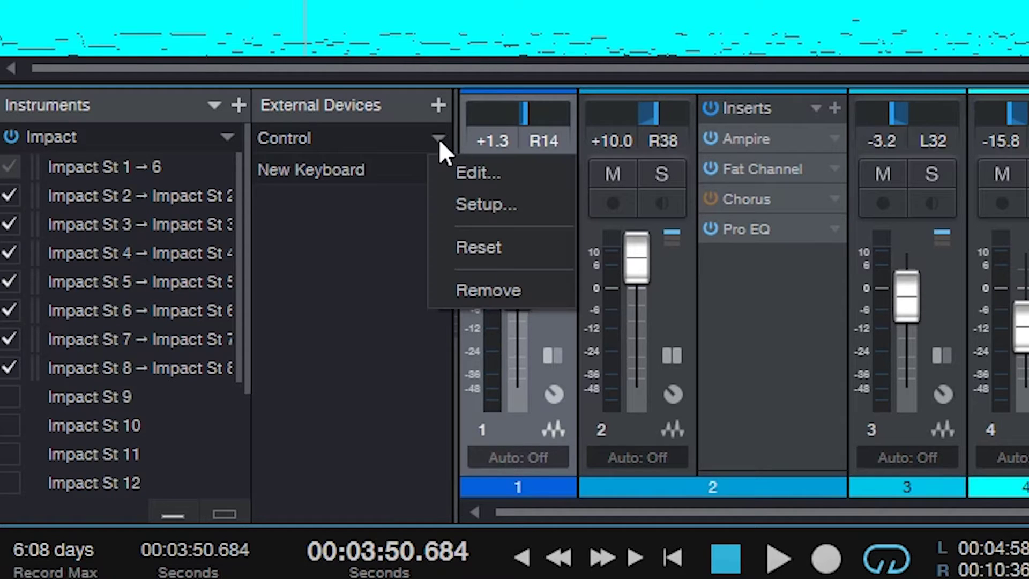
{"action": "left_click", "coordinate": [468, 170]}
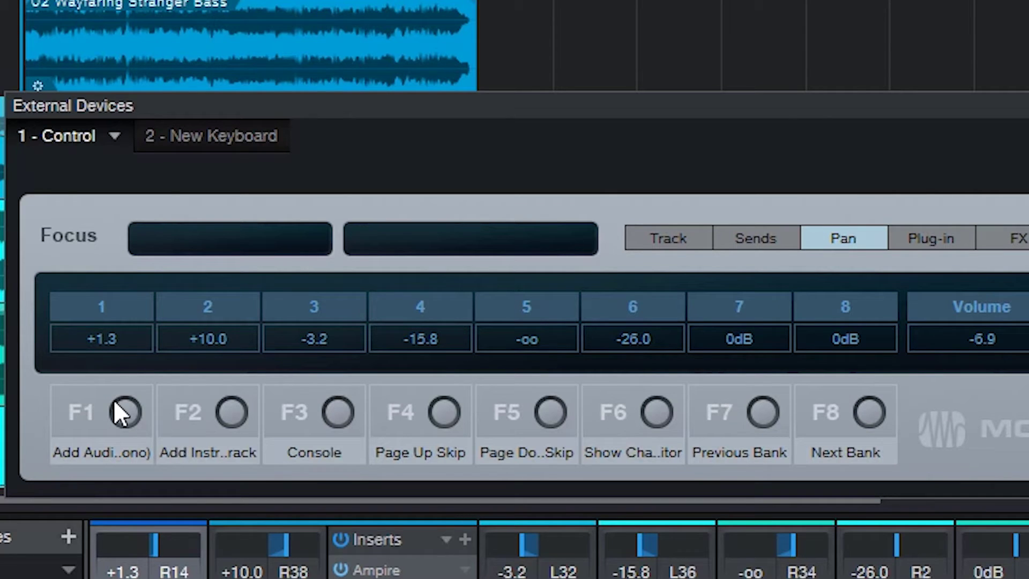
Step: Assign the Add Audio Track (mono) command to the F1 key
{"action": "right_click", "coordinate": [129, 413]}
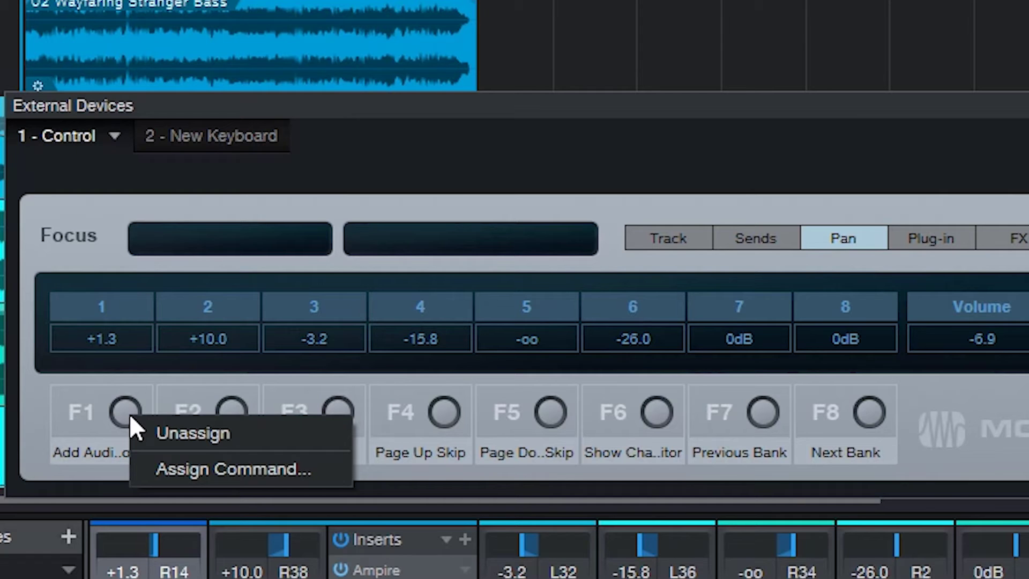
{"action": "left_click", "coordinate": [194, 470]}
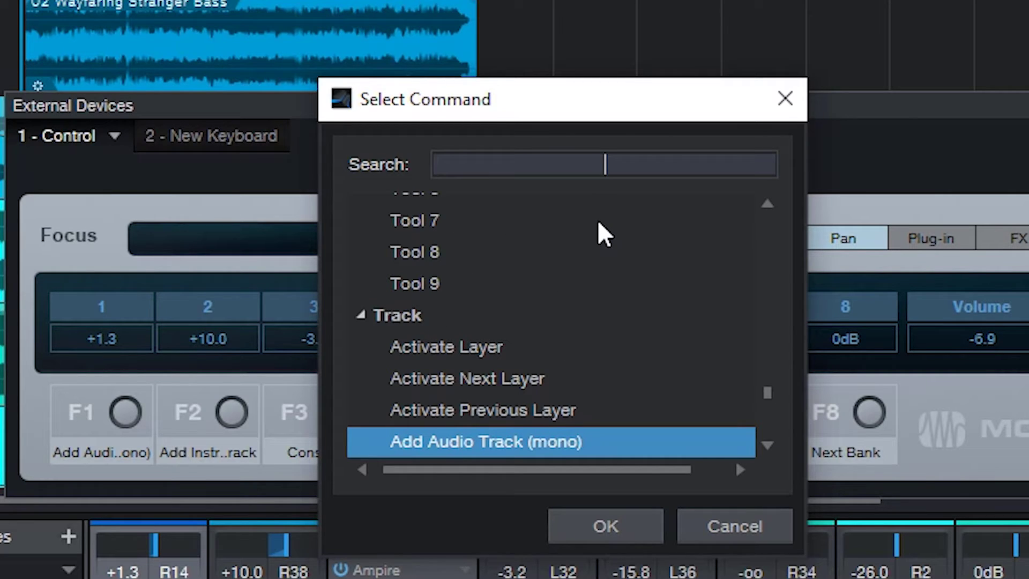
{"action": "type", "text": "add aud"}
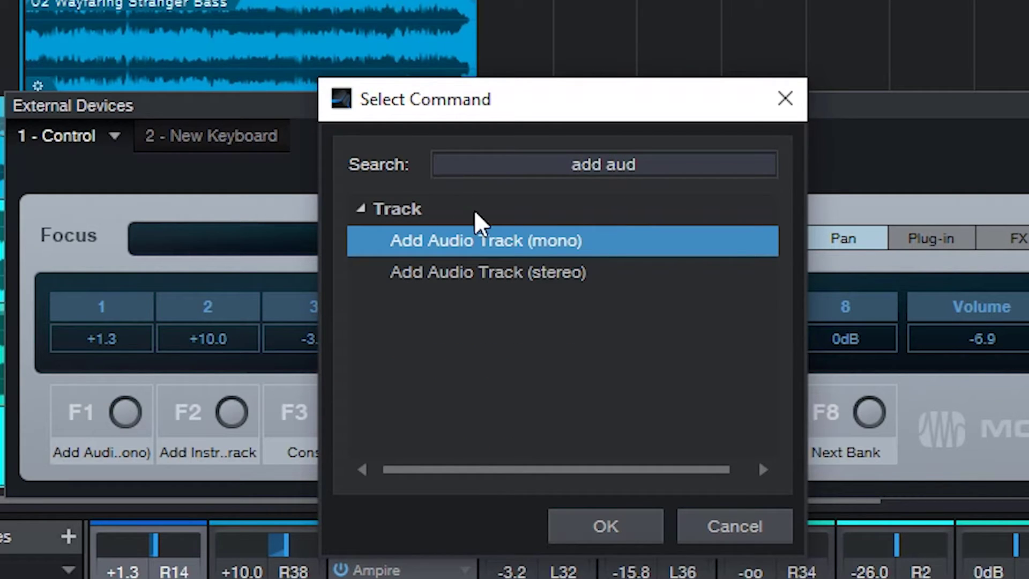
{"action": "left_click", "coordinate": [523, 239]}
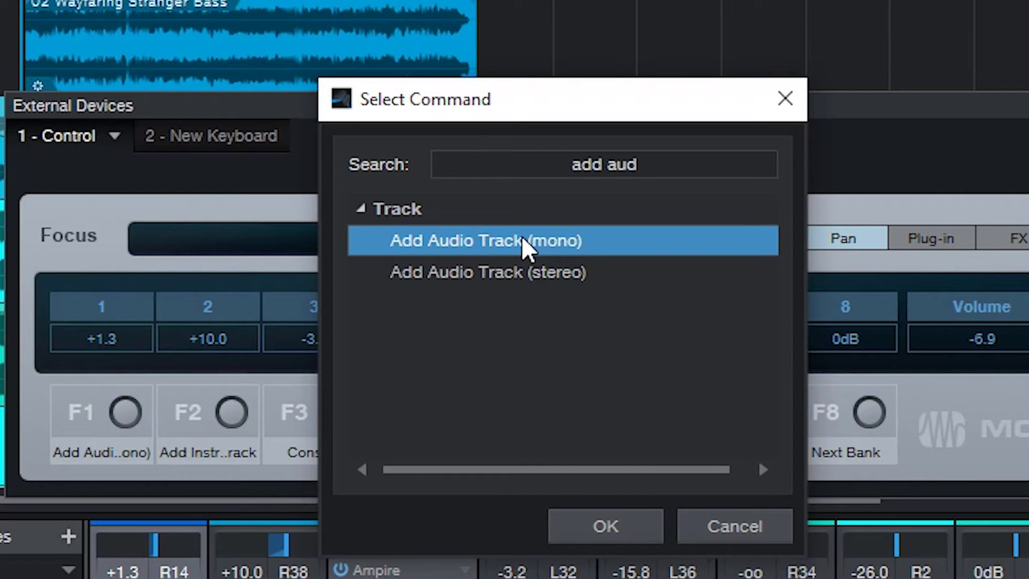
{"action": "double_click", "coordinate": [488, 245]}
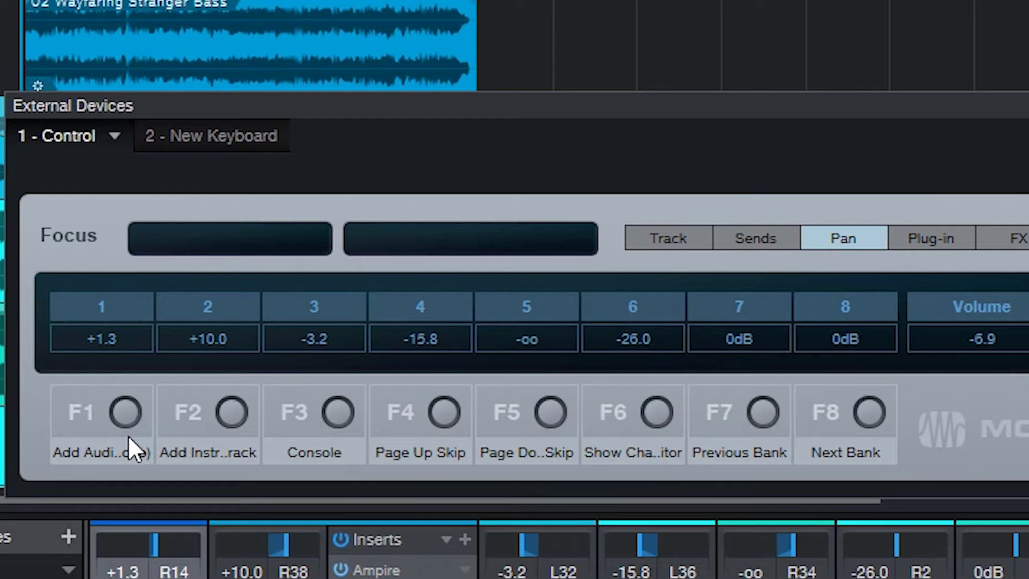
Step: Assign Add Instrument Track to F2 and close the External Devices window
{"action": "right_click", "coordinate": [230, 411]}
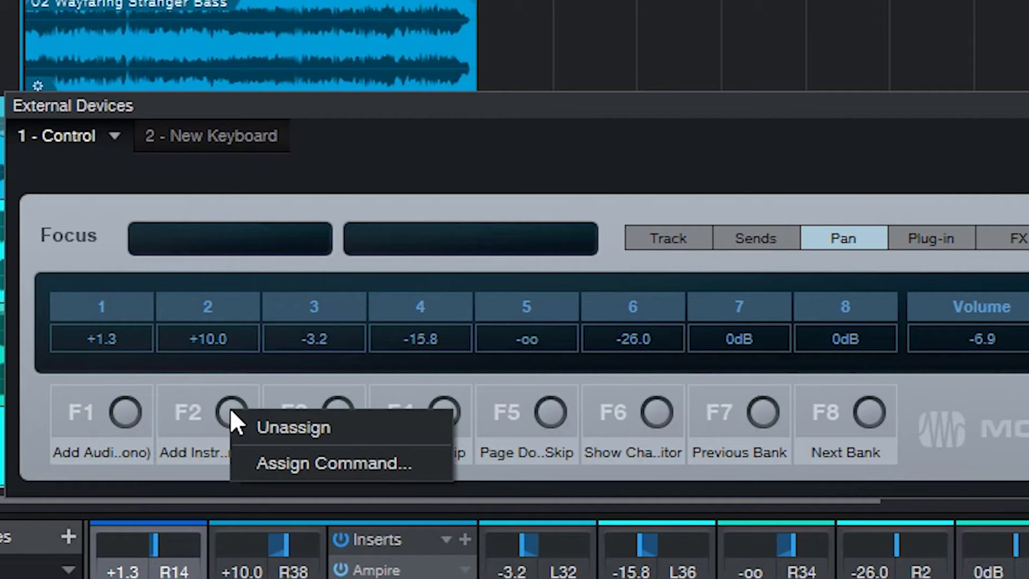
{"action": "left_click", "coordinate": [336, 466]}
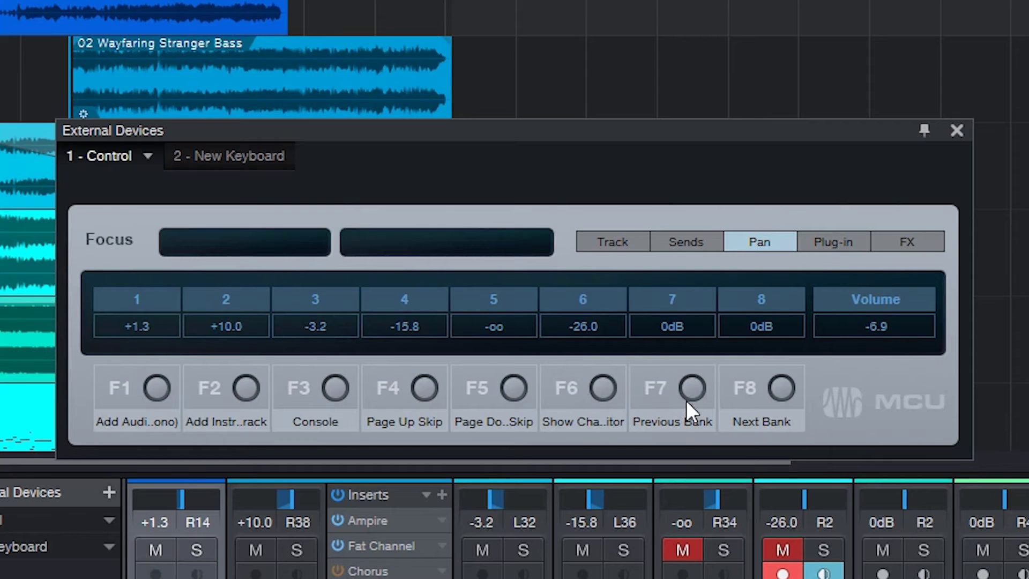
{"action": "left_click", "coordinate": [957, 130]}
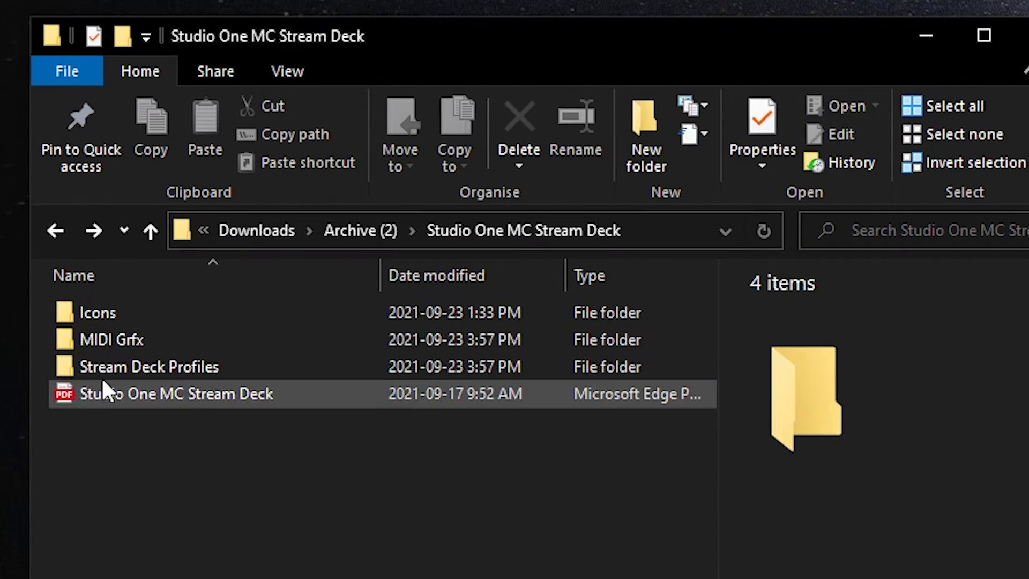
Step: Copy the Trevliga Spel folder from MIDI Grfx\Win into Documents, then close the Documents window
{"action": "double_click", "coordinate": [99, 339]}
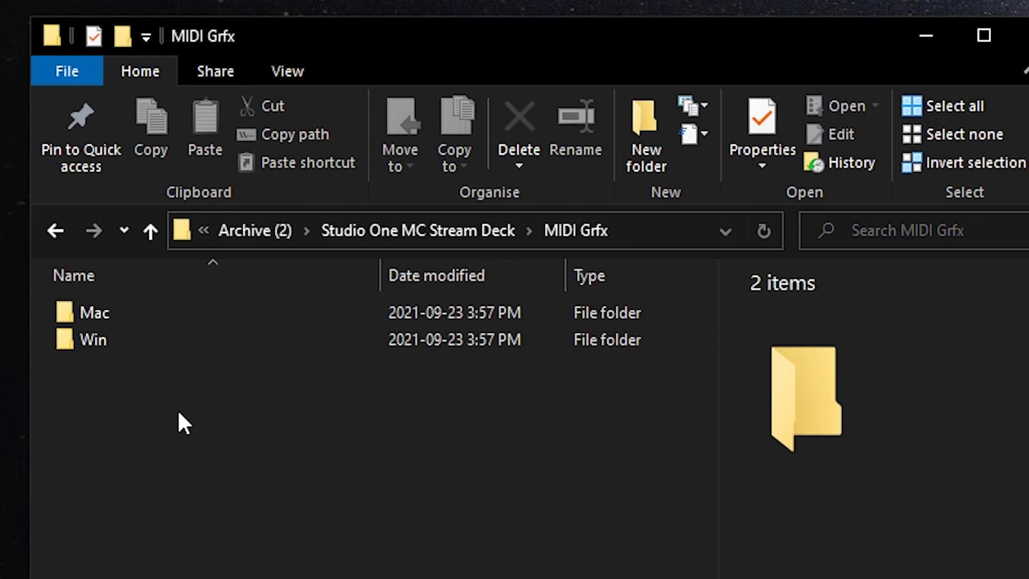
{"action": "double_click", "coordinate": [96, 340]}
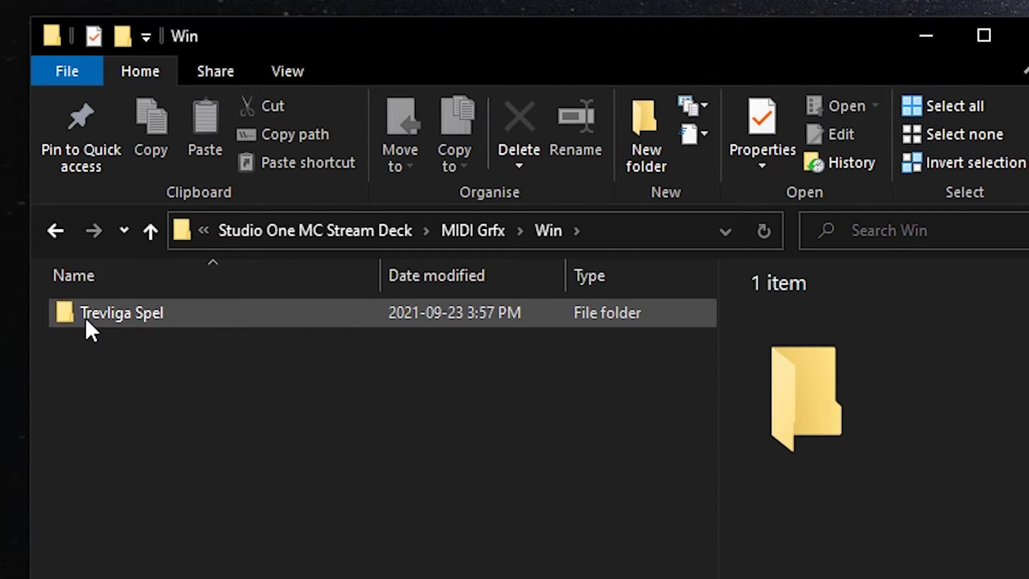
{"action": "mouse_move", "coordinate": [92, 317]}
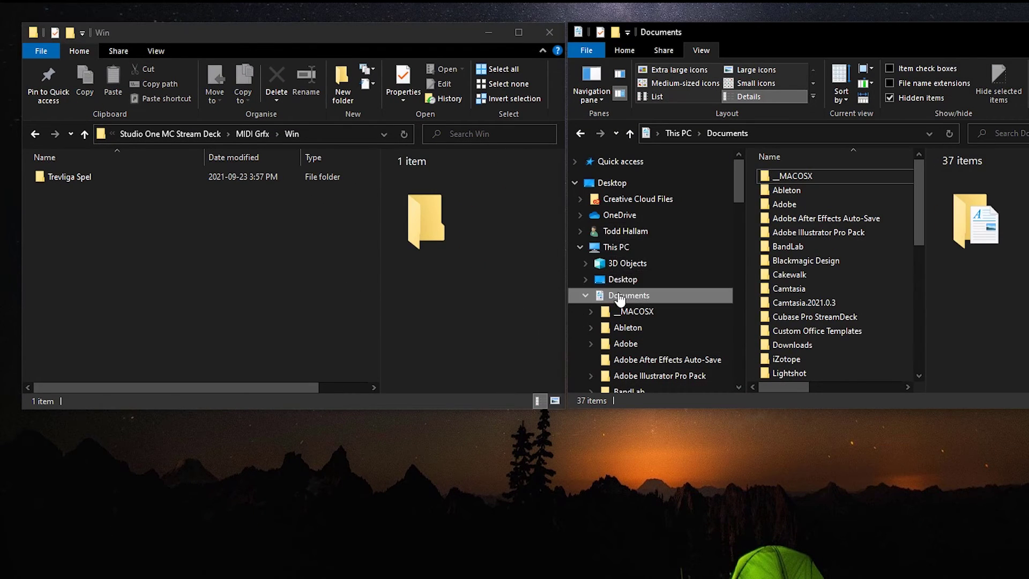
{"action": "left_click_drag", "start_coordinate": [72, 176], "coordinate": [164, 241]}
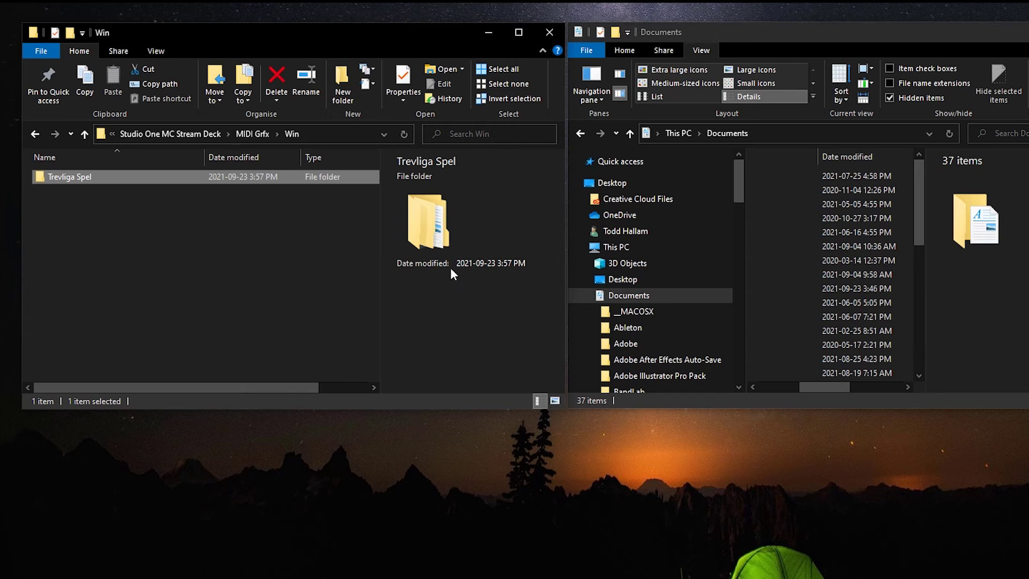
{"action": "key", "text": "alt+F4"}
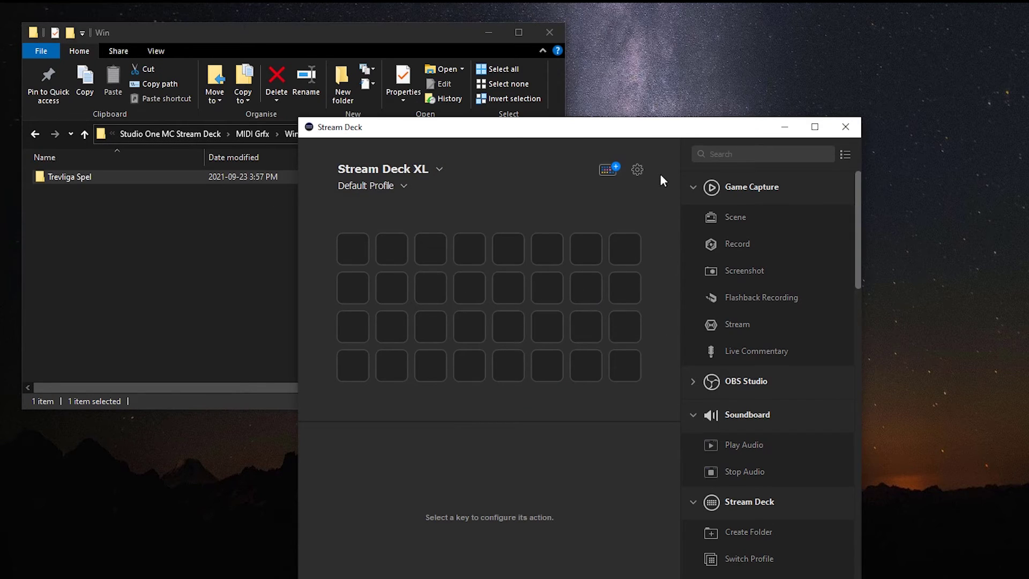
Step: Import the XL profile from Archive (2)\Studio One MC Stream Deck\Stream Deck Profiles\Win via Preferences
{"action": "left_click", "coordinate": [638, 170]}
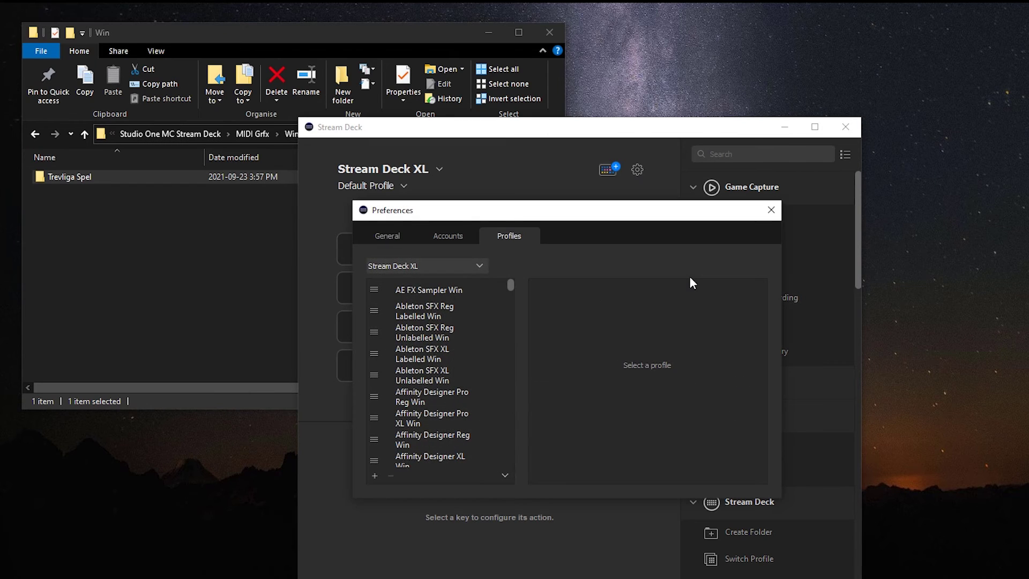
{"action": "left_click", "coordinate": [505, 475]}
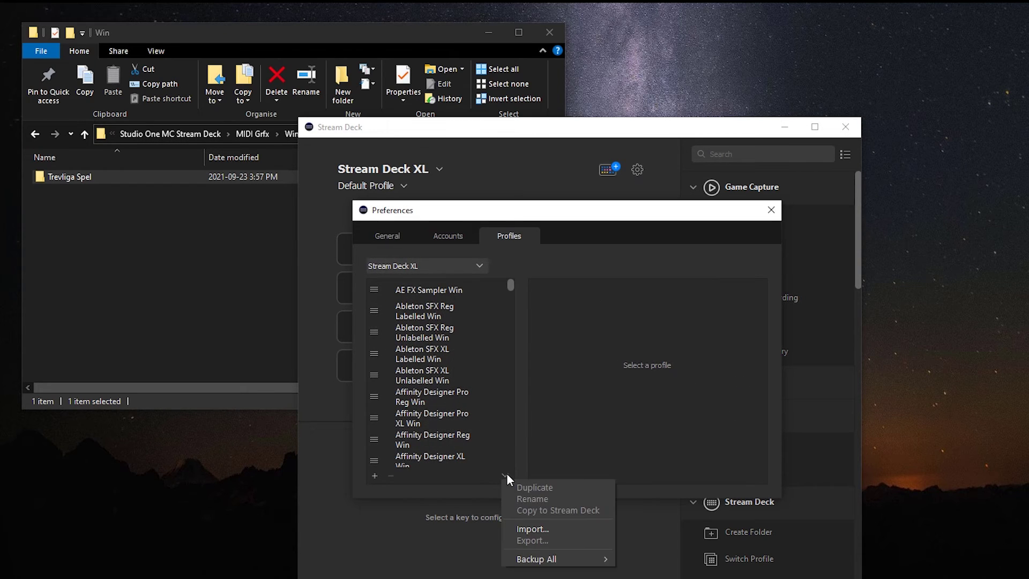
{"action": "left_click", "coordinate": [593, 530]}
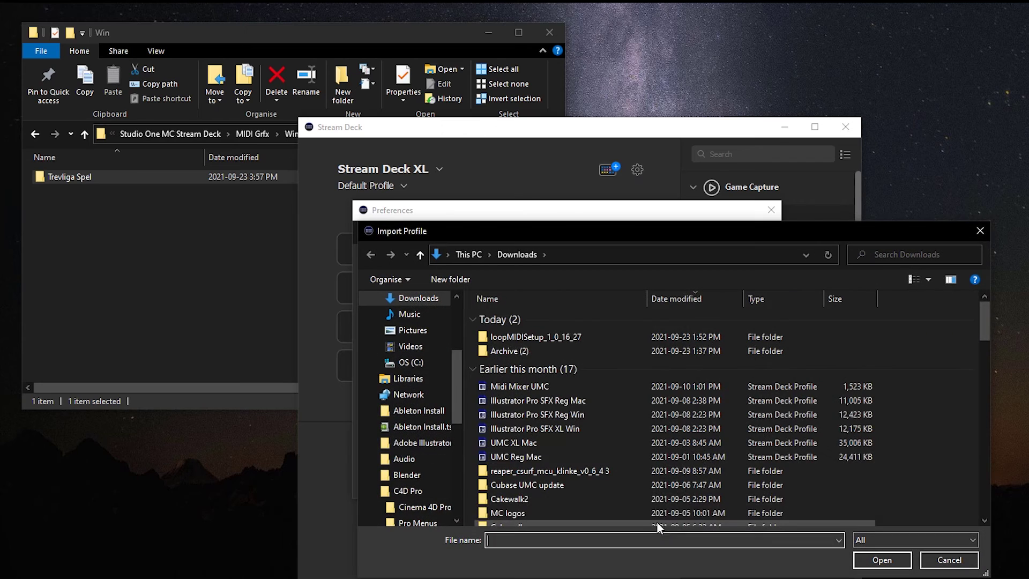
{"action": "left_click", "coordinate": [521, 365]}
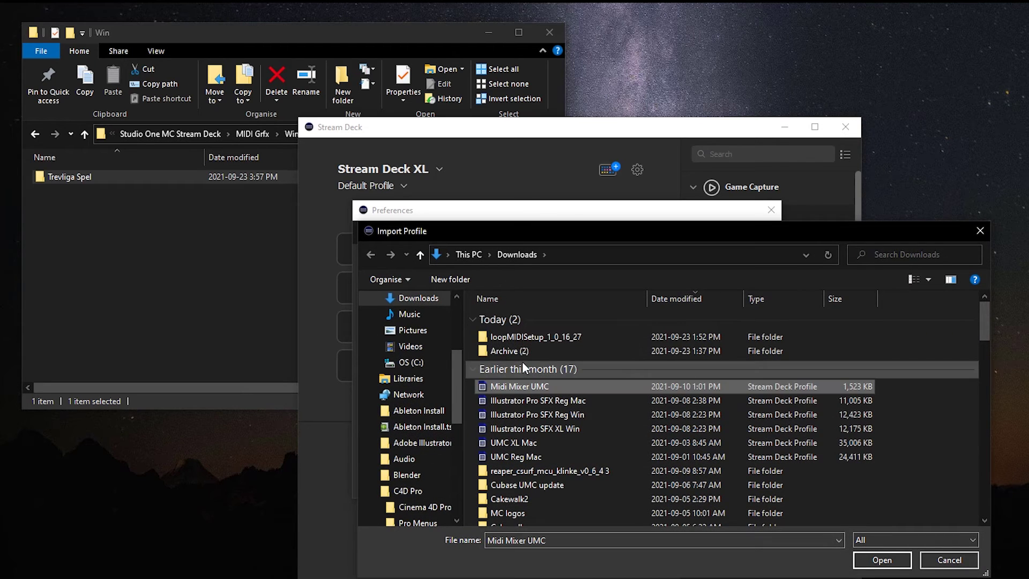
{"action": "double_click", "coordinate": [515, 352]}
{"action": "double_click", "coordinate": [569, 417]}
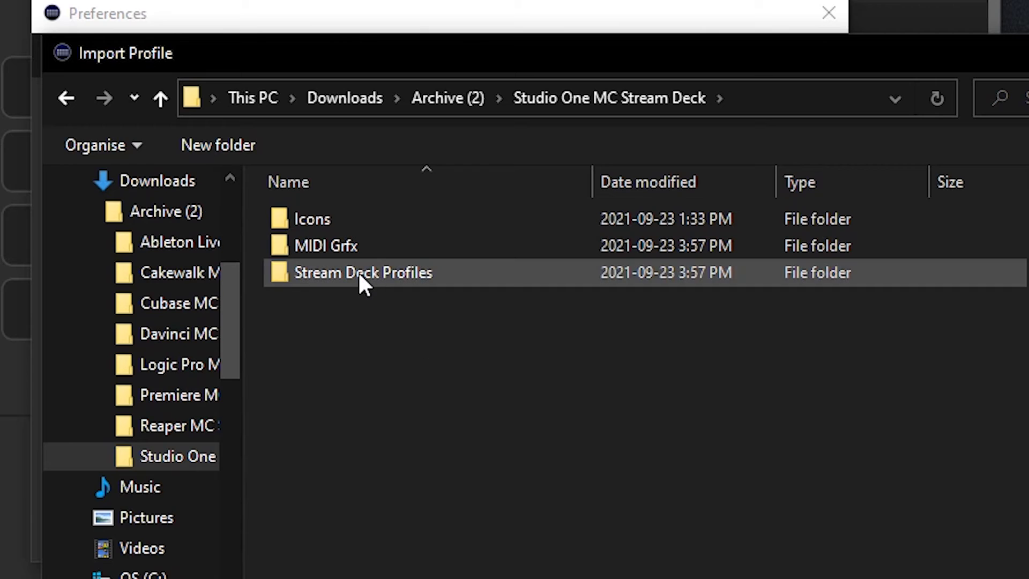
{"action": "double_click", "coordinate": [358, 269]}
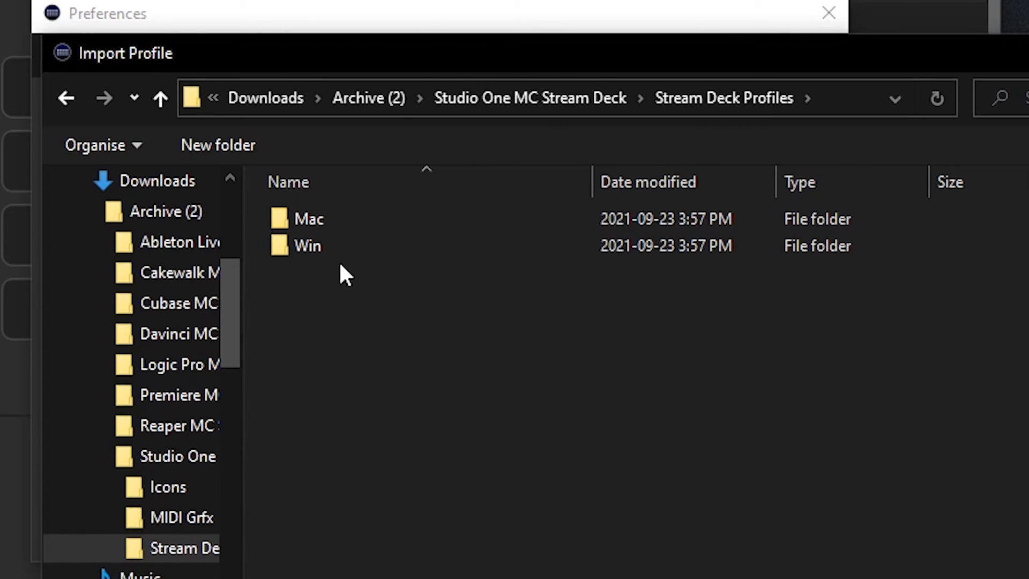
{"action": "double_click", "coordinate": [299, 247]}
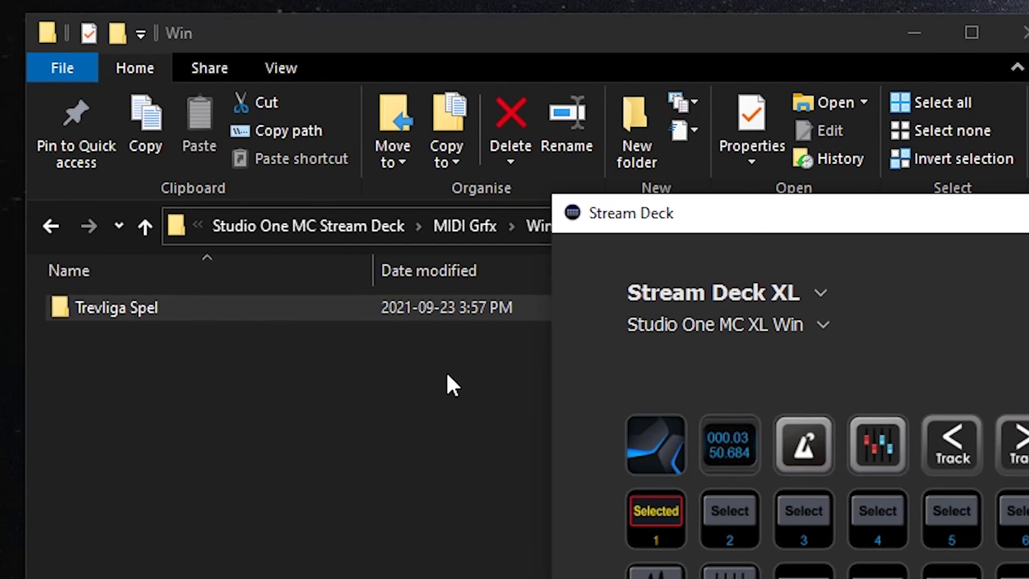
Step: In File Explorer, browse from Studio One MC Stream Deck into Stream Deck Profiles\Win\To Copy
{"action": "left_click", "coordinate": [447, 368]}
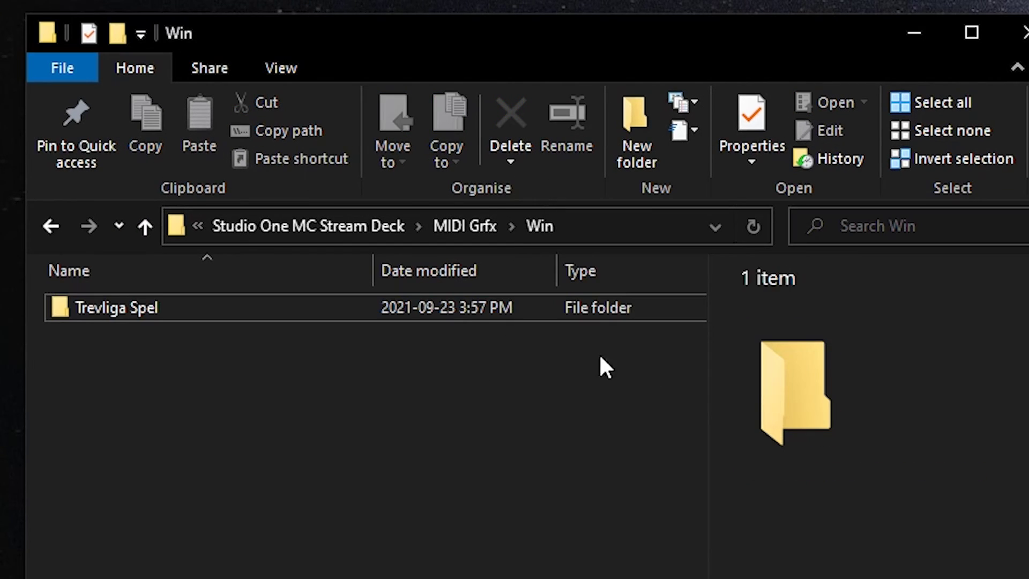
{"action": "left_click", "coordinate": [304, 226]}
{"action": "left_click", "coordinate": [305, 227]}
{"action": "left_click", "coordinate": [199, 465]}
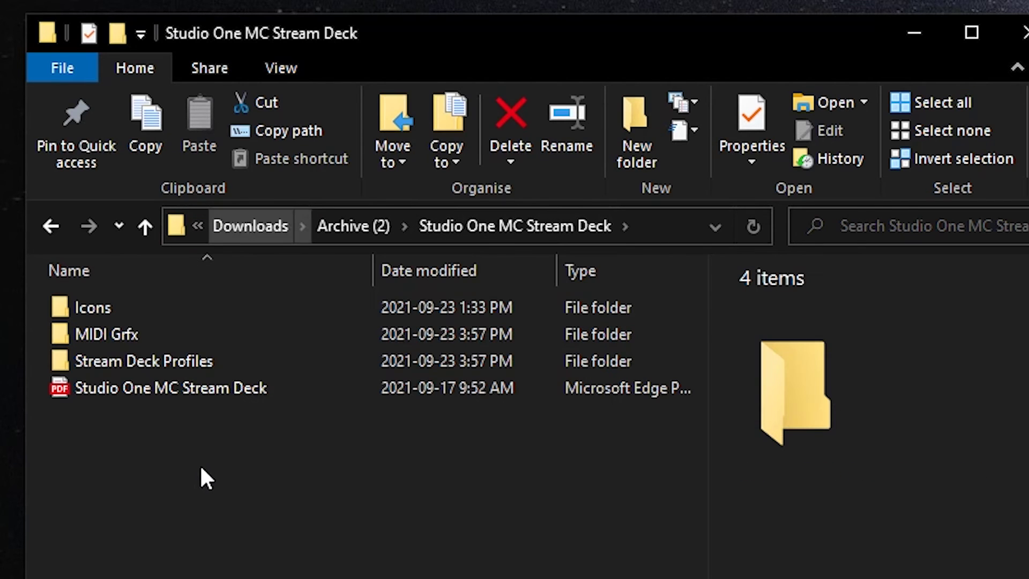
{"action": "double_click", "coordinate": [130, 356]}
{"action": "double_click", "coordinate": [101, 335]}
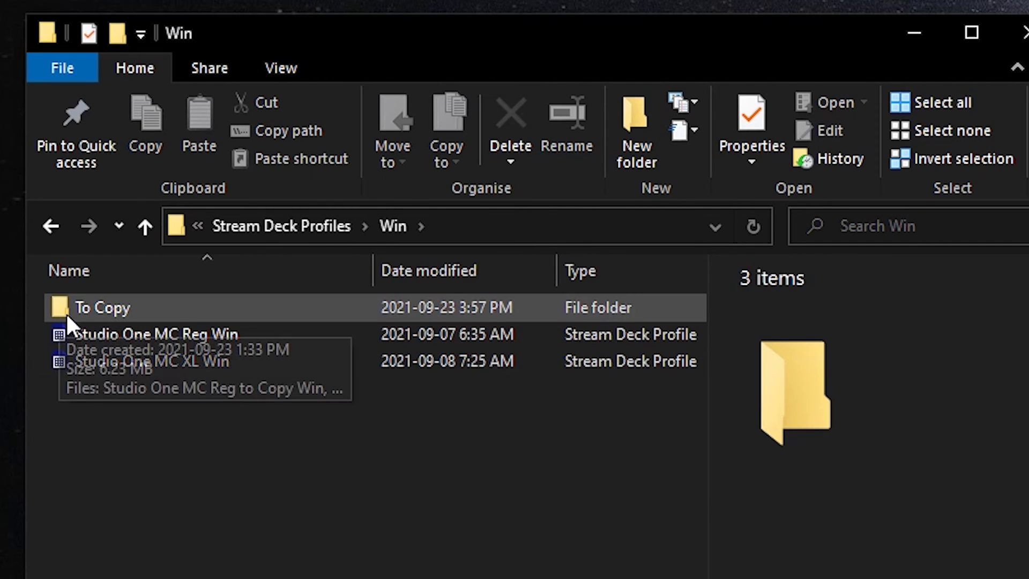
{"action": "double_click", "coordinate": [89, 306]}
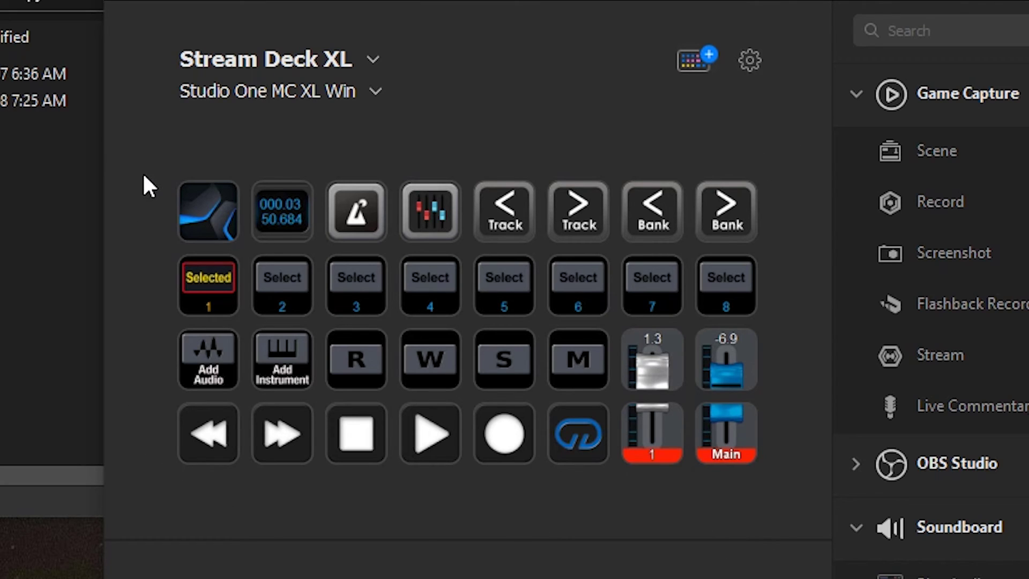
Step: Switch to the Studio One MC XL to Copy Win profile and check its folder's keys
{"action": "left_click", "coordinate": [377, 93]}
{"action": "left_click", "coordinate": [569, 316]}
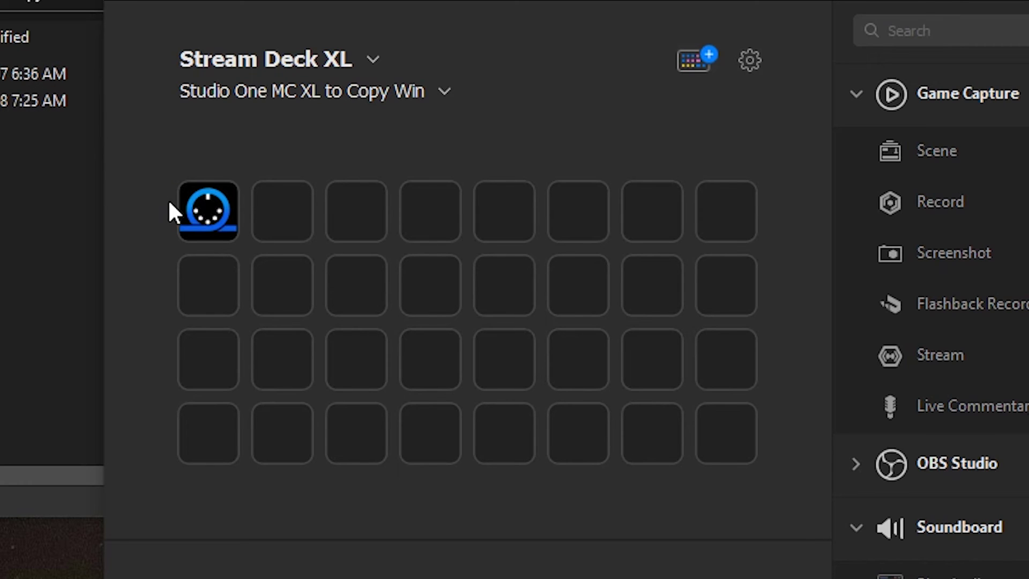
{"action": "double_click", "coordinate": [204, 208]}
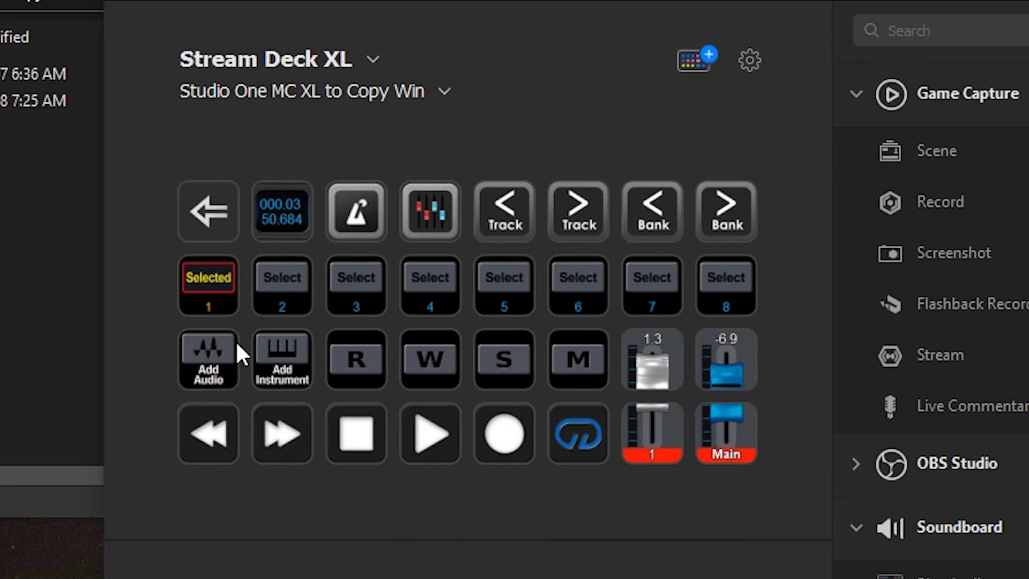
{"action": "double_click", "coordinate": [206, 210]}
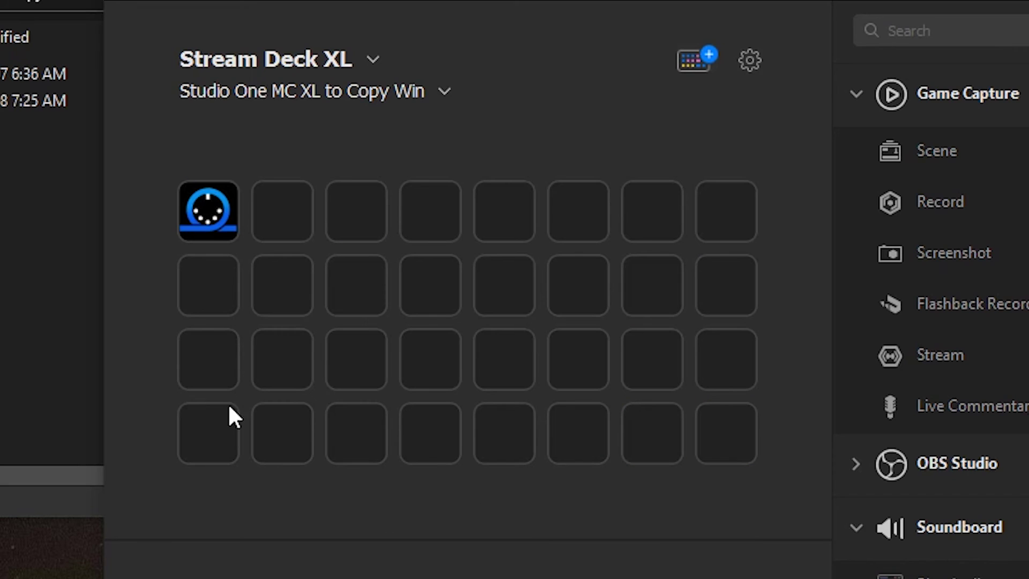
Step: Copy the profile's single folder key
{"action": "left_click", "coordinate": [209, 209]}
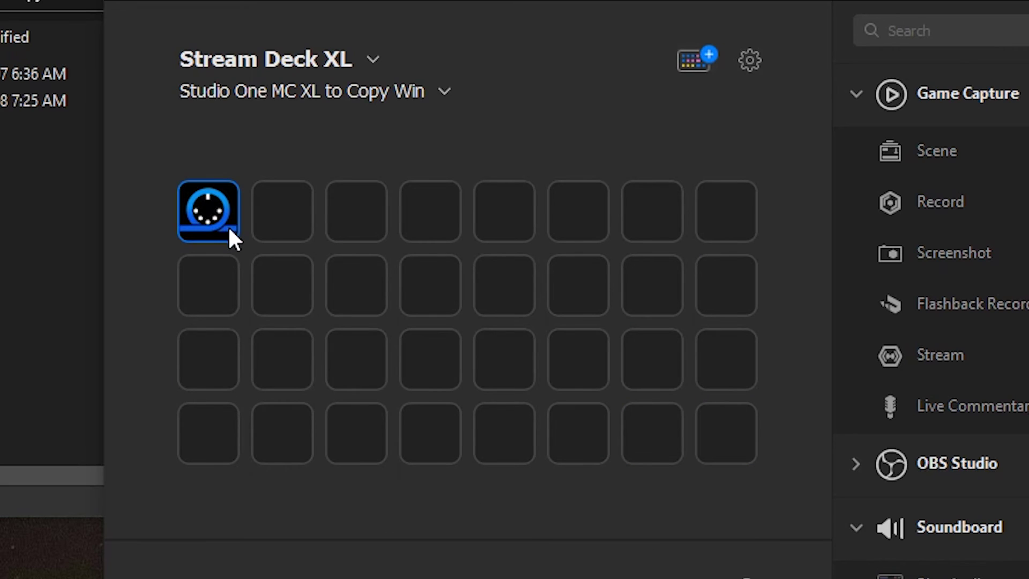
{"action": "right_click", "coordinate": [209, 198]}
{"action": "left_click", "coordinate": [257, 213]}
Step: Paste the copied folder into the empty bottom-right key of Studio One Pro XL Win's File page
{"action": "scroll", "coordinate": [442, 88], "scroll_direction": "down", "scroll_amount": 1}
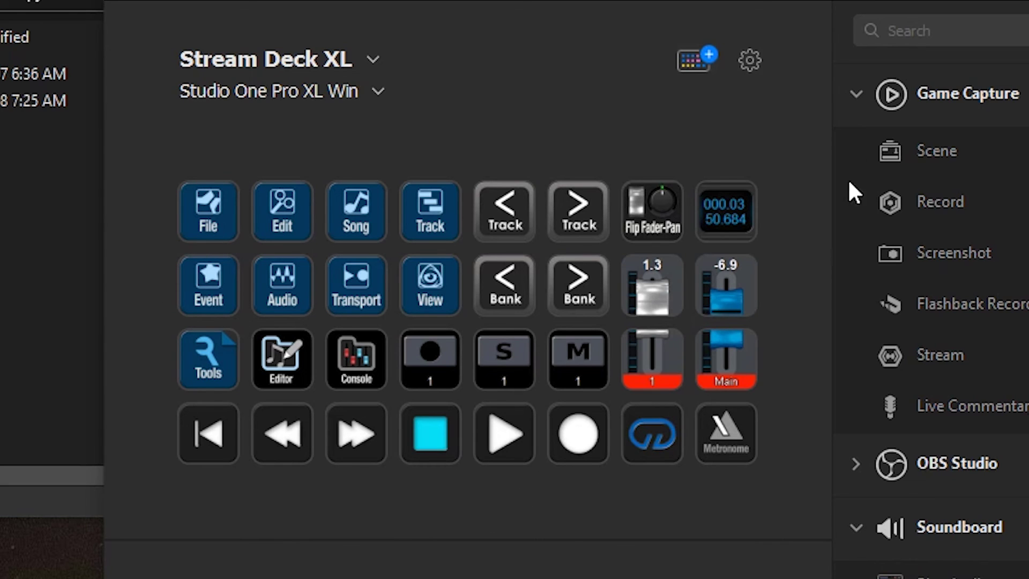
{"action": "double_click", "coordinate": [219, 210]}
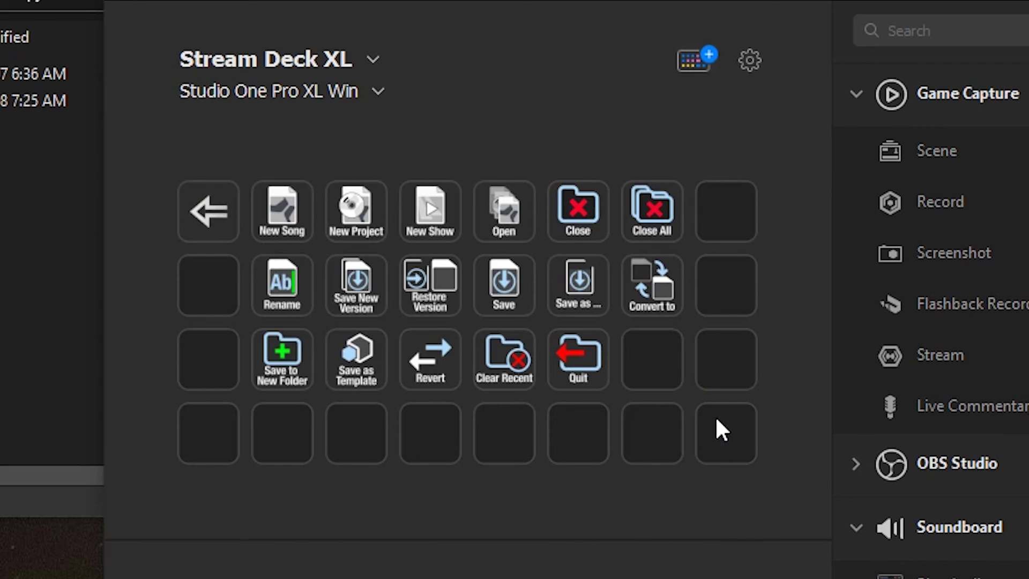
{"action": "left_click", "coordinate": [724, 433]}
{"action": "right_click", "coordinate": [727, 427]}
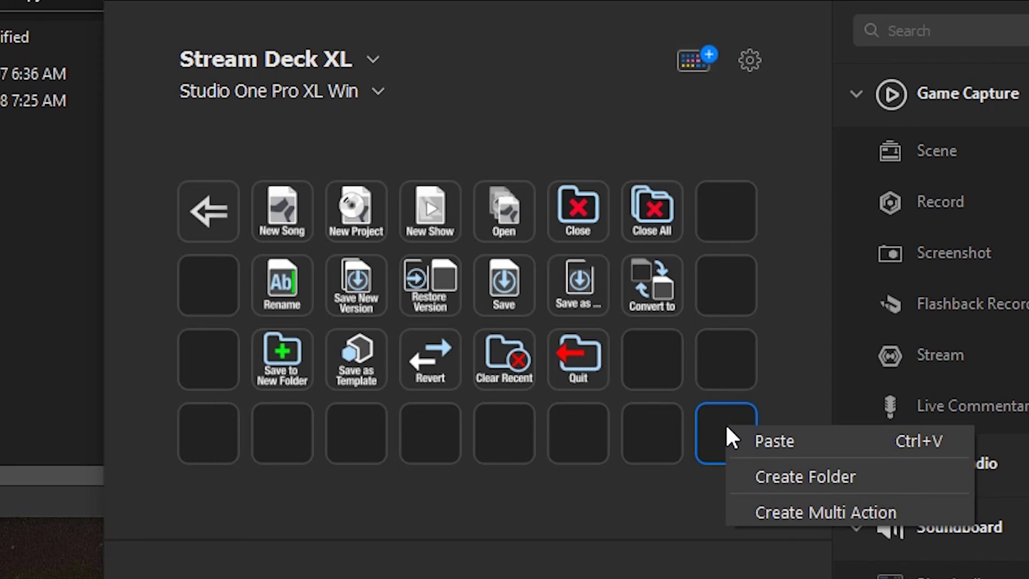
{"action": "left_click", "coordinate": [789, 439]}
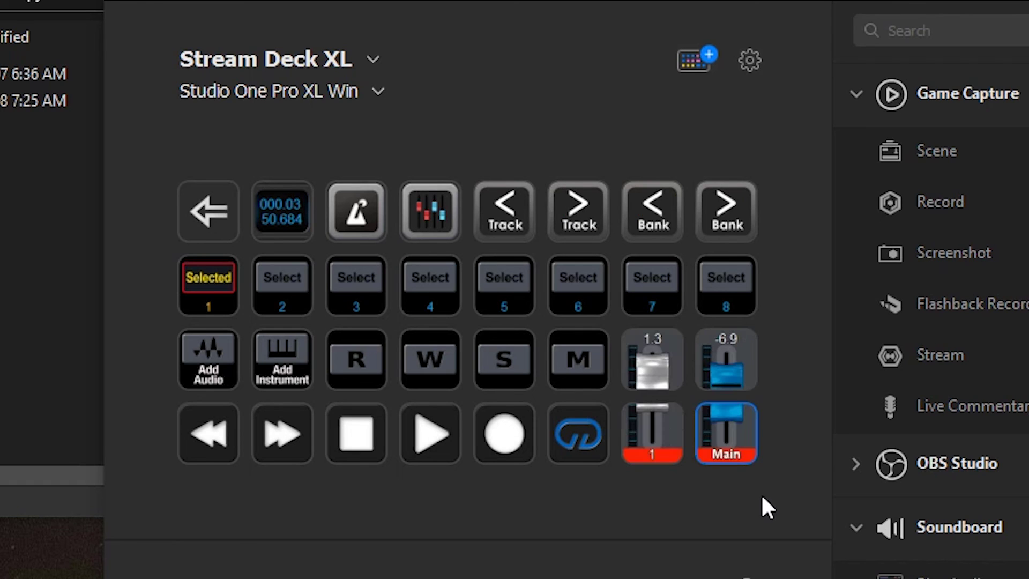
{"action": "left_click", "coordinate": [211, 223]}
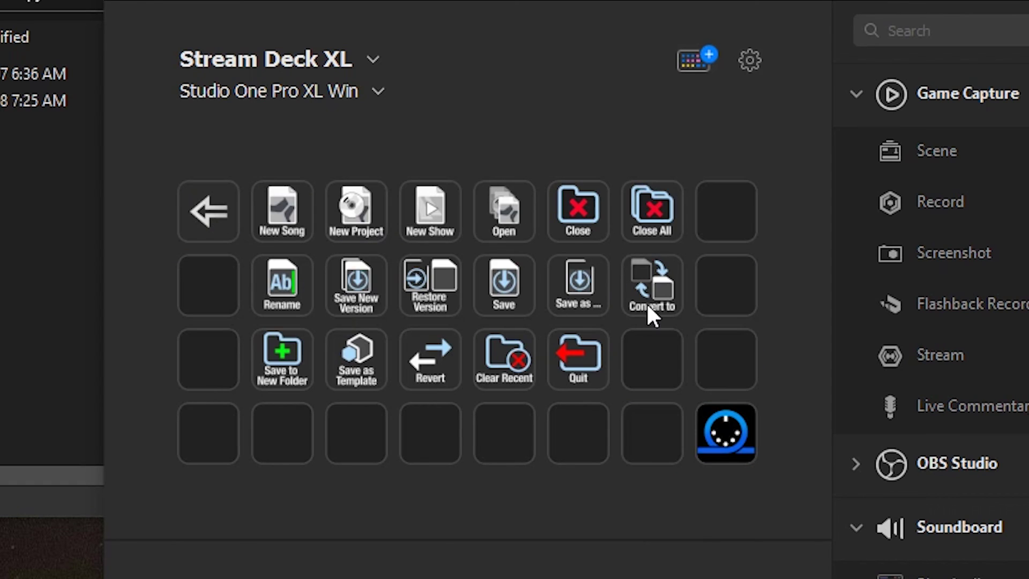